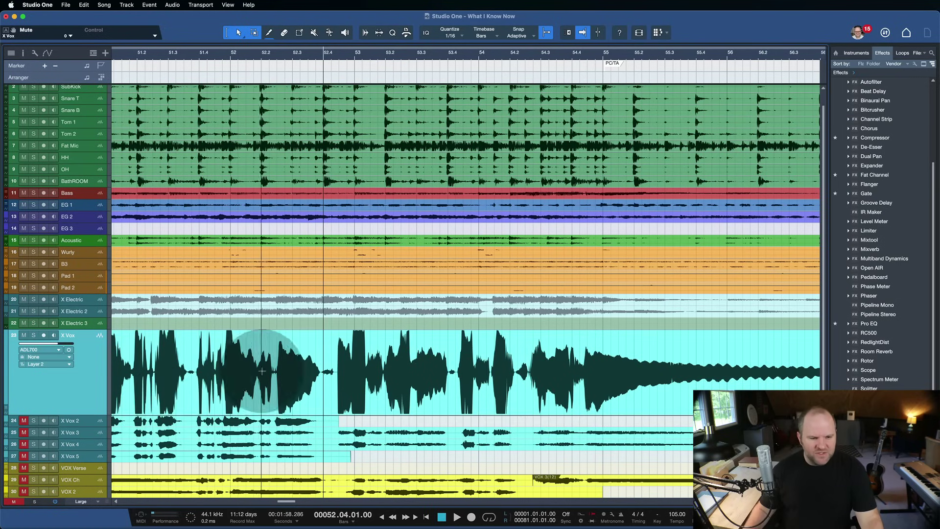
- Place the playhead at 52.04.02 and play the mix through to bar 55
left_click(334, 344)
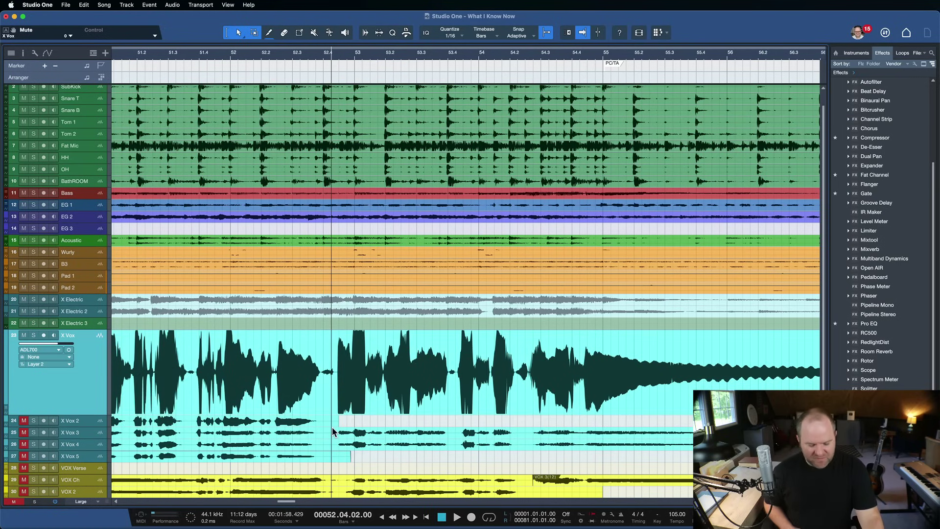
key("space")
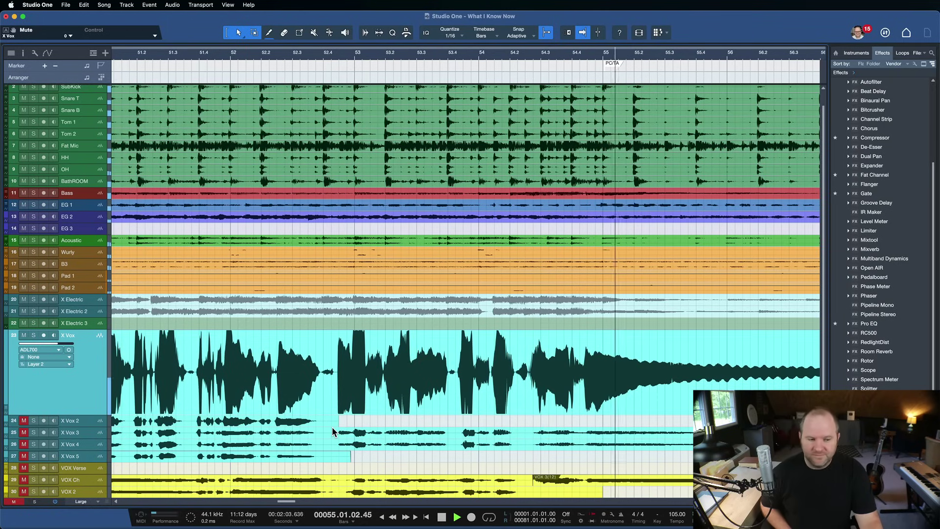
key("space")
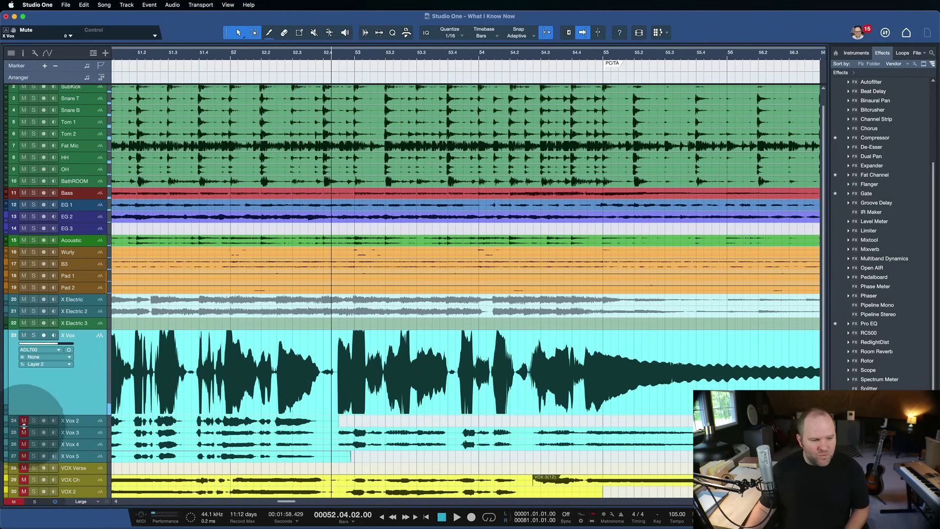
- Solo the X Vox track, insert the RedlightDist effect on it, and move the effect window over the middle of the arrangement
key("s")
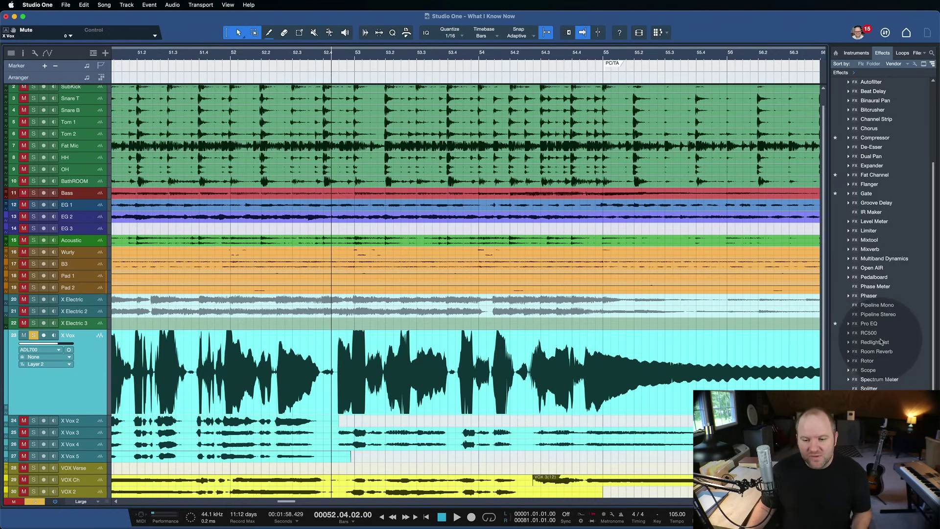
left_click_drag(873, 343, 520, 364)
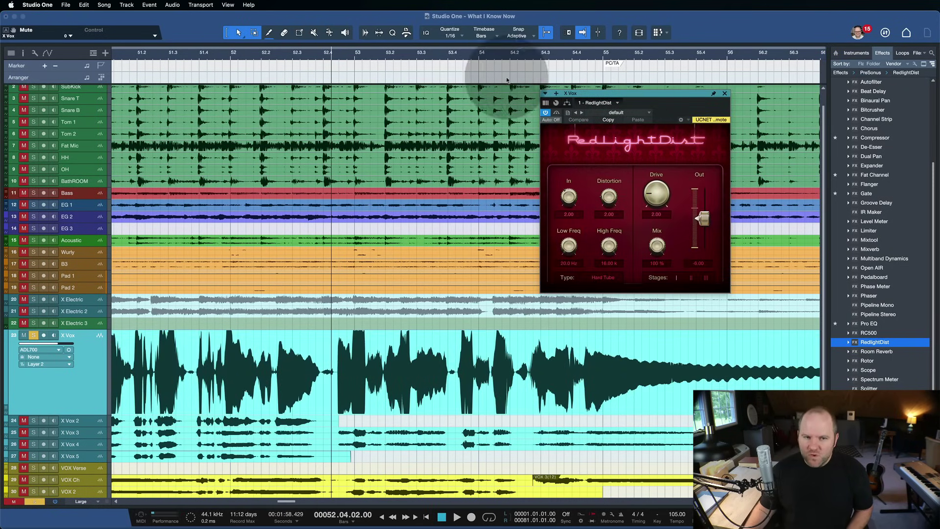
left_click_drag(613, 95, 430, 68)
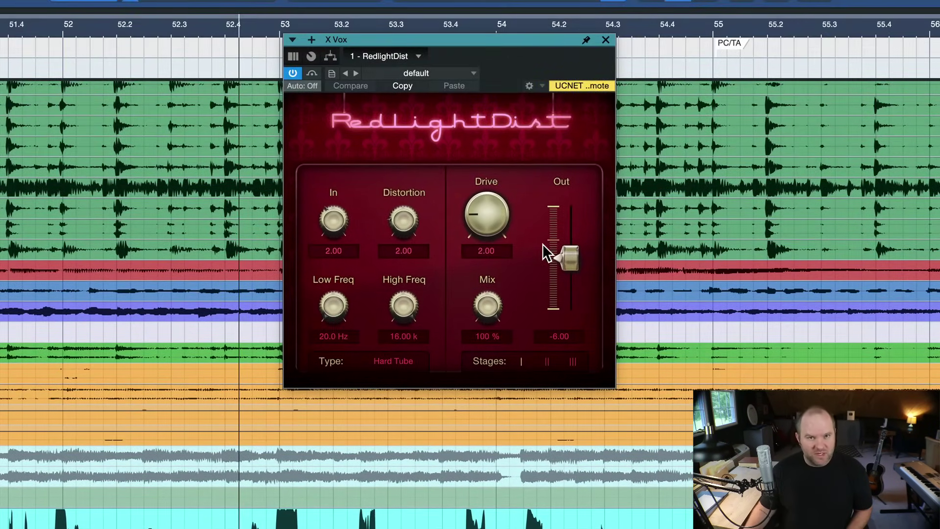
left_click_drag(558, 38, 520, 49)
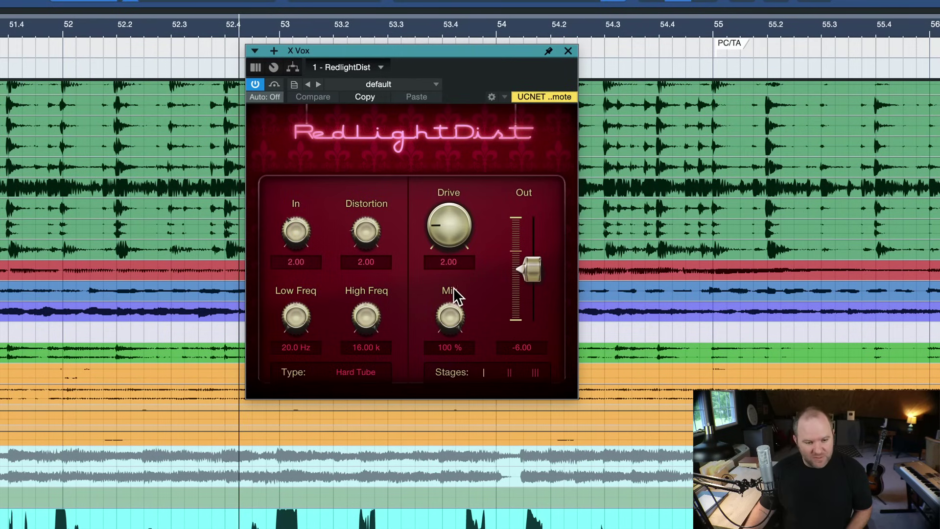
- Try out RedlightDist's Mix and Drive controls, look through the distortion types, and lower Drive to 0.00
left_click_drag(444, 327, 468, 250)
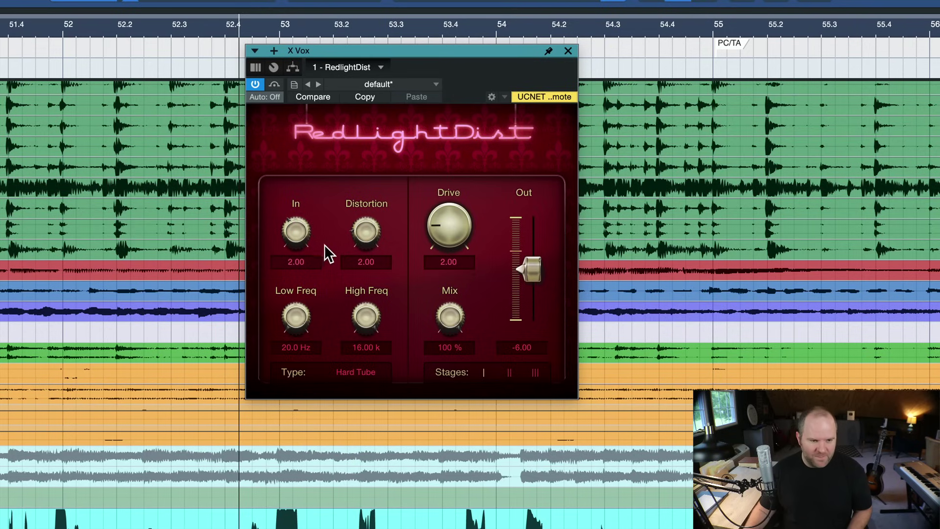
left_click(368, 372)
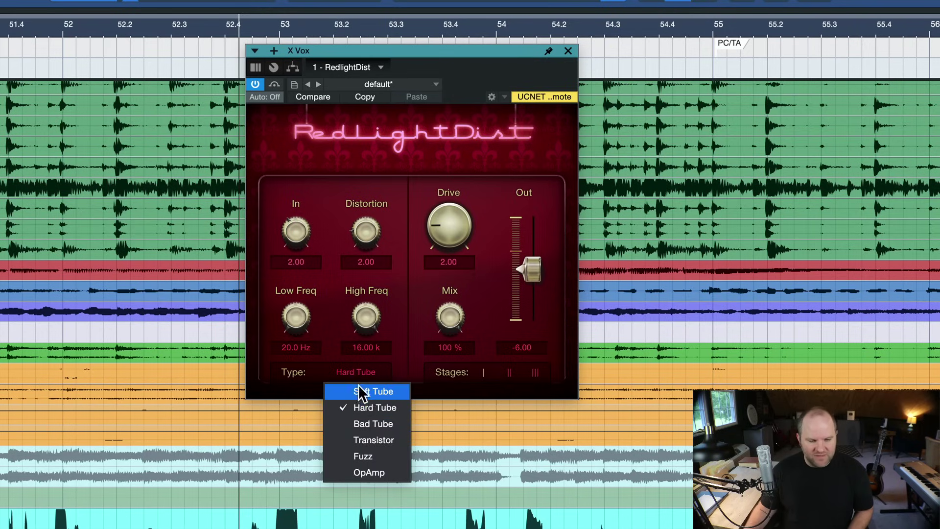
left_click(400, 341)
mouse_move(441, 224)
left_mouse_down()
mouse_move(441, 163)
mouse_move(441, 223)
left_mouse_up()
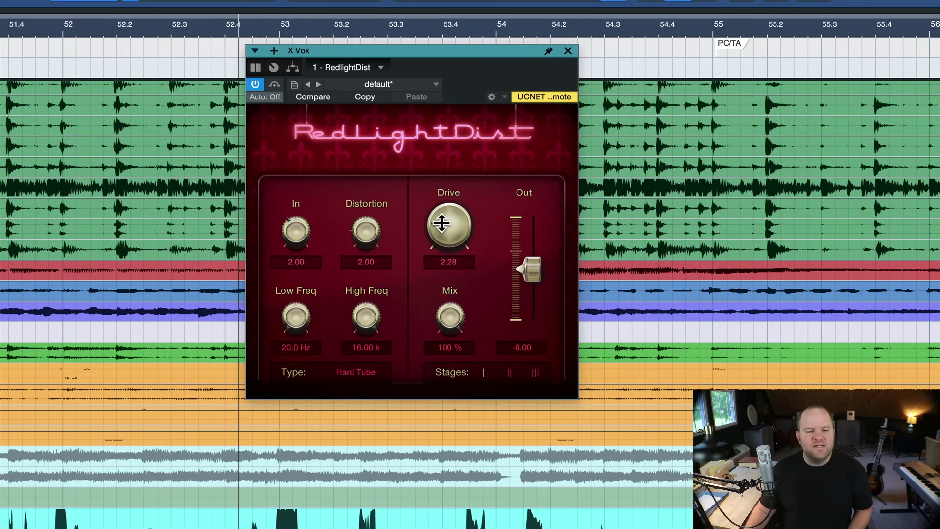
left_click_drag(455, 324, 442, 273)
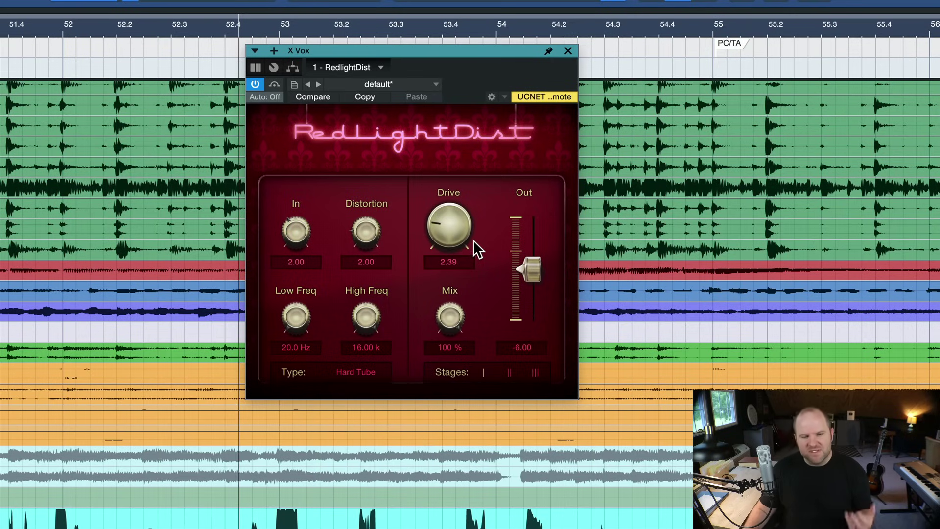
left_click_drag(439, 225, 439, 255)
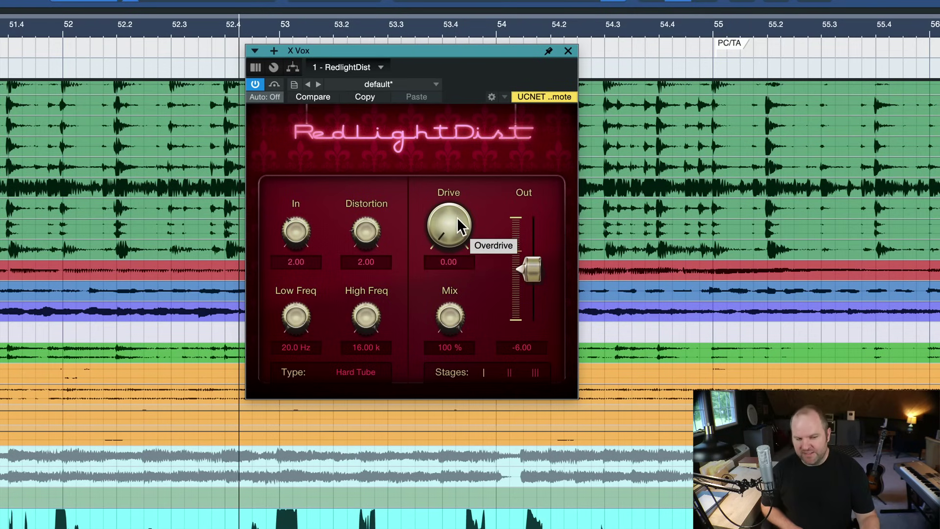
- Raise the vocal distortion's Drive to 5.55 and lower its Out level to -10.27
left_click_drag(457, 216, 458, 156)
left_click_drag(533, 263, 533, 274)
left_click_drag(458, 220, 455, 212)
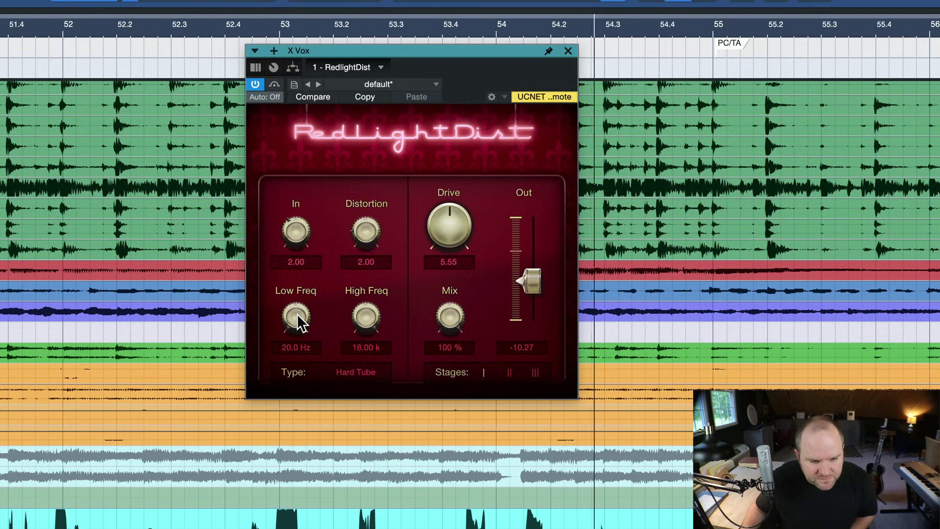
- Set High Freq to 9.19 k and Drive to 6.54, and audition the distorted vocal
left_click_drag(365, 314, 359, 334)
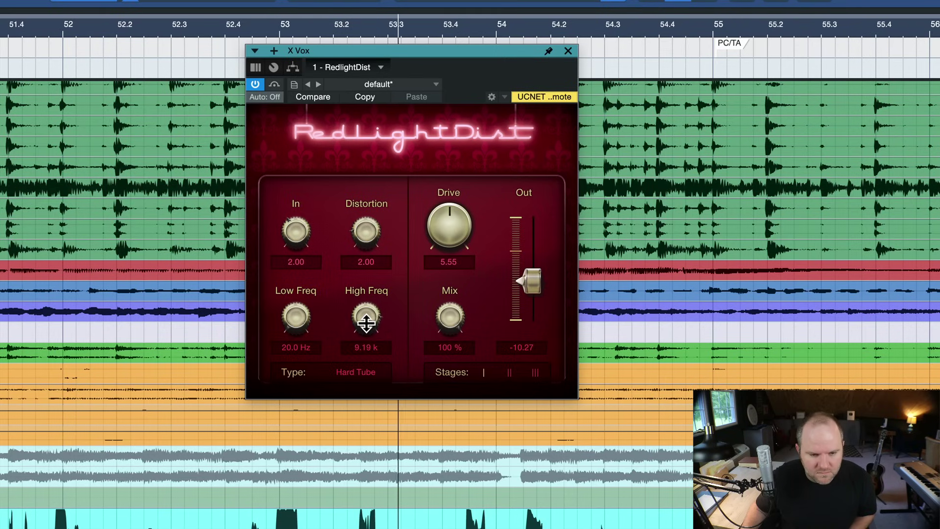
left_click_drag(448, 216, 443, 262)
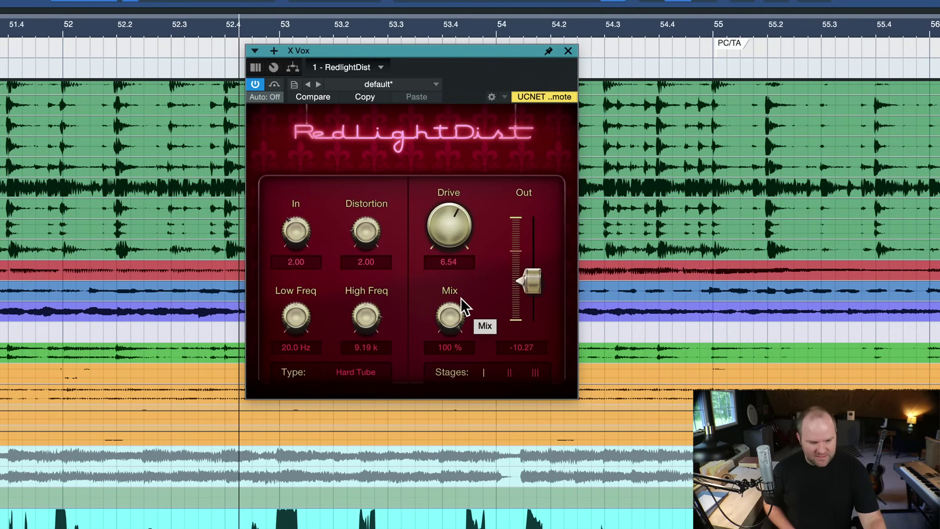
key("space")
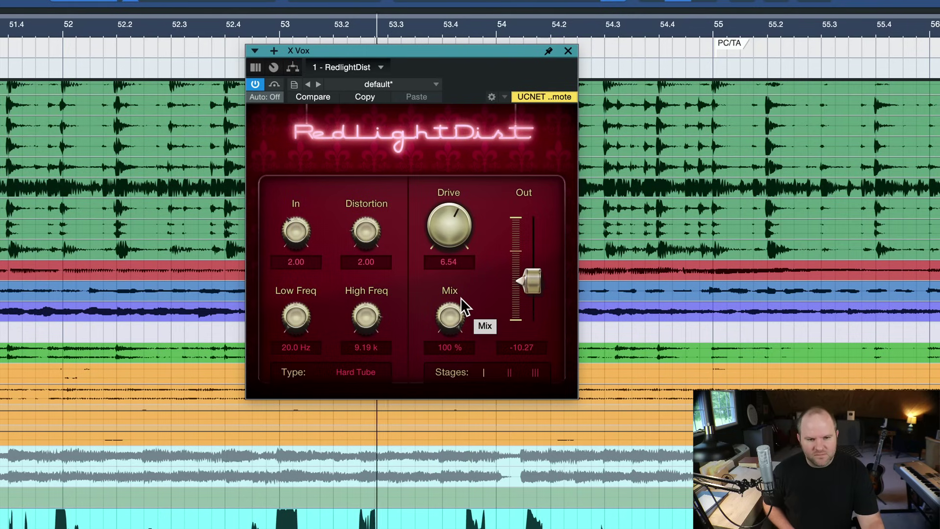
key("space")
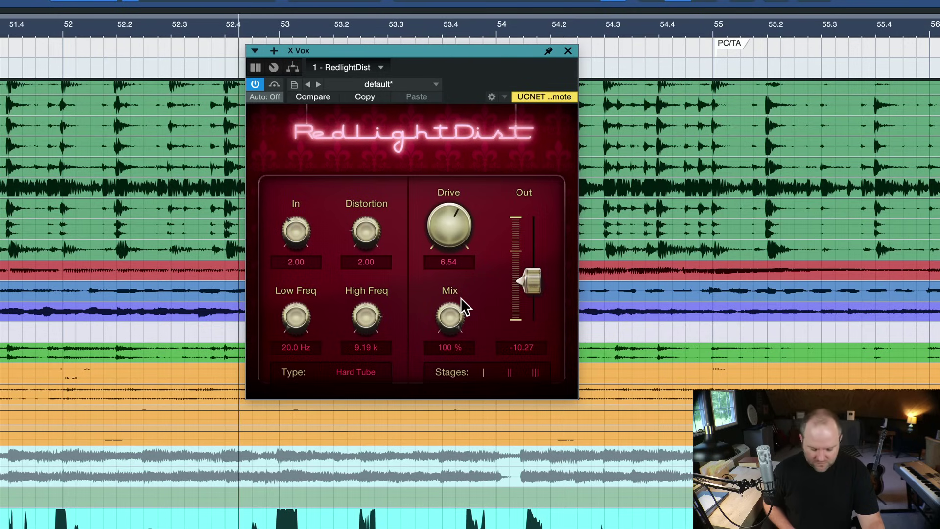
- Lower the Out level to -12.35, reduce Mix to 51.0 %, and audition the vocal
left_click_drag(531, 284, 529, 291)
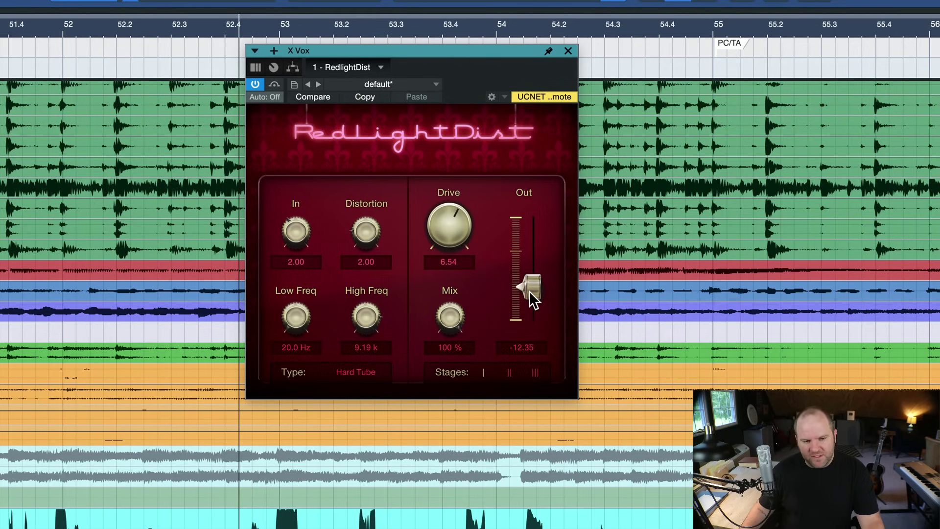
left_click_drag(451, 303, 451, 378)
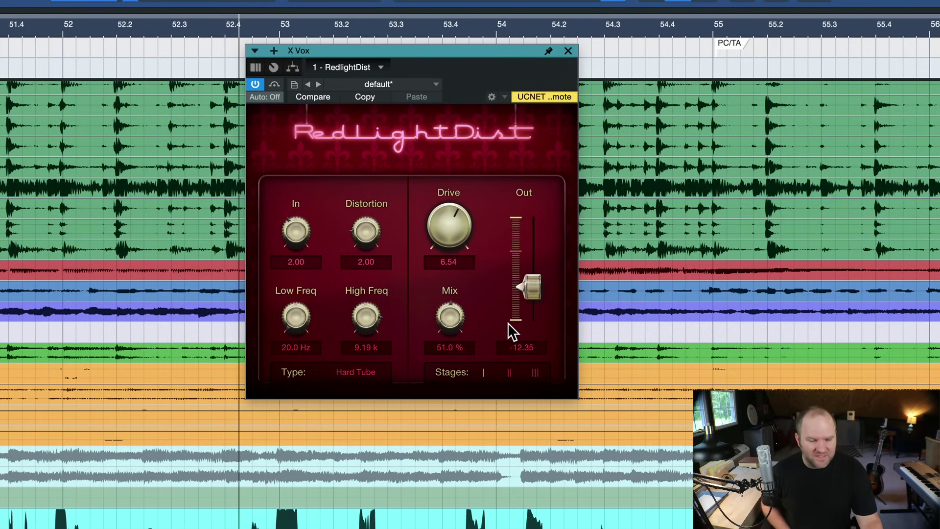
key("space")
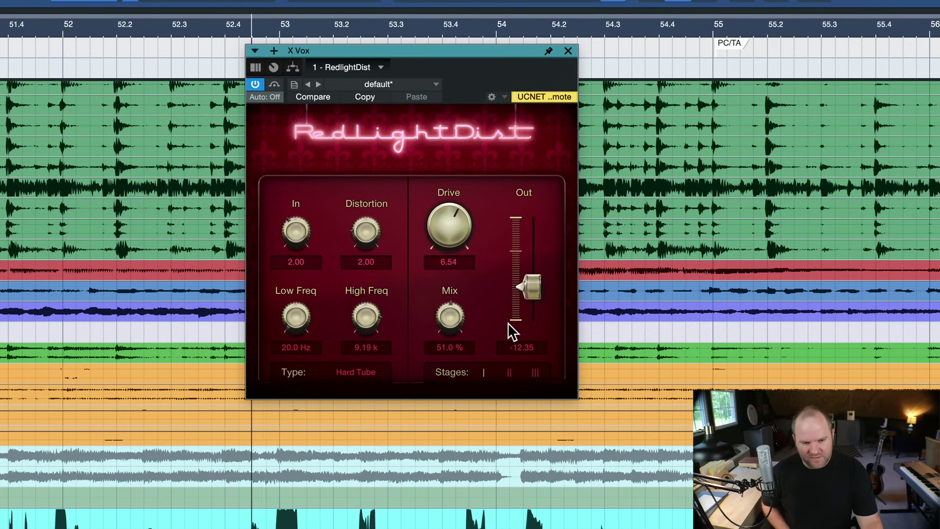
key("space")
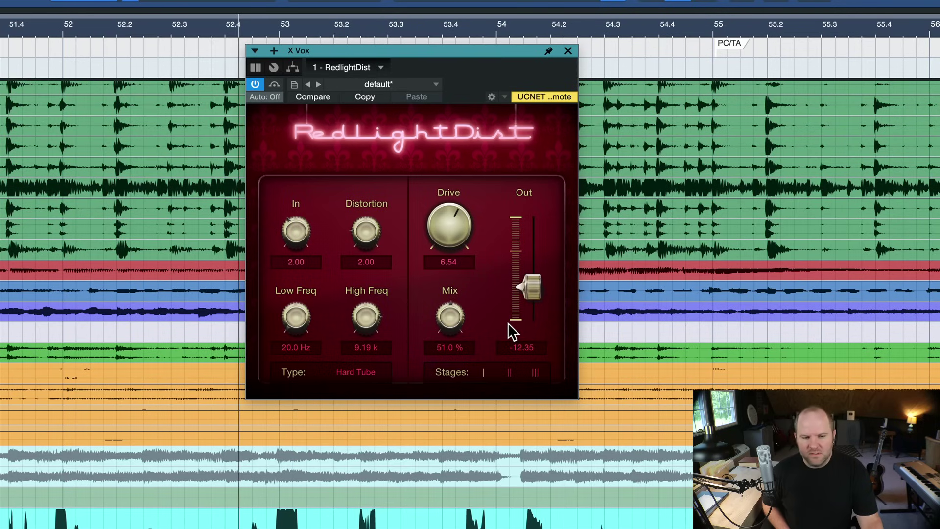
- Return Mix to 100 %, play the vocal, and reduce Mix to 35.5 % during playback
left_click_drag(455, 321, 450, 312)
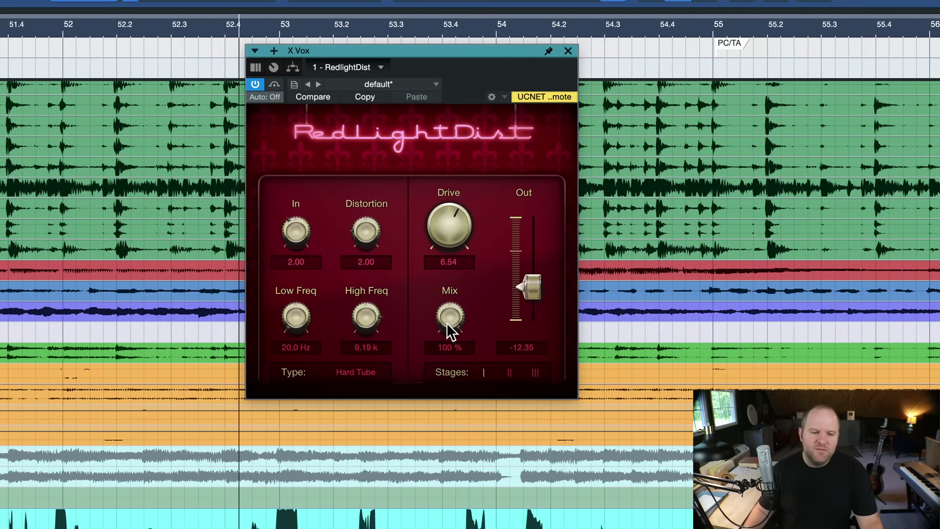
left_click_drag(450, 313, 460, 268)
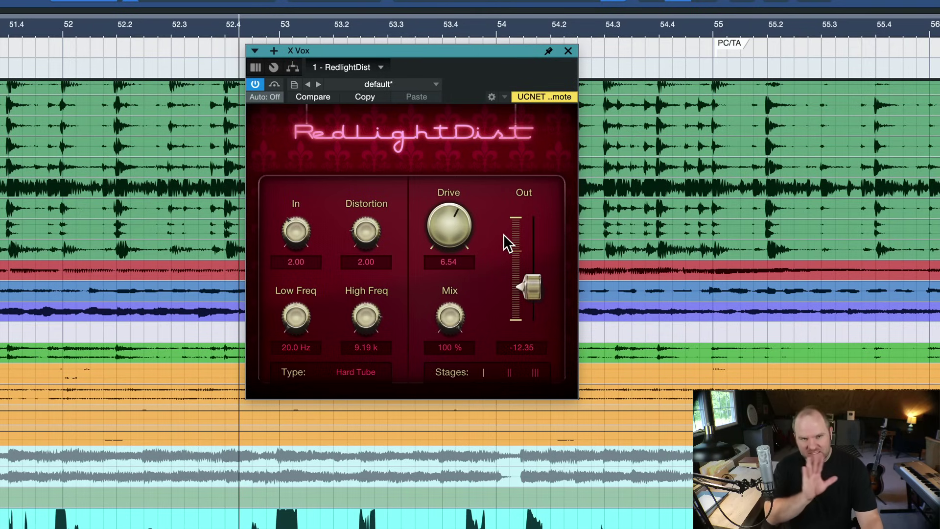
key("space")
left_click_drag(453, 311, 446, 397)
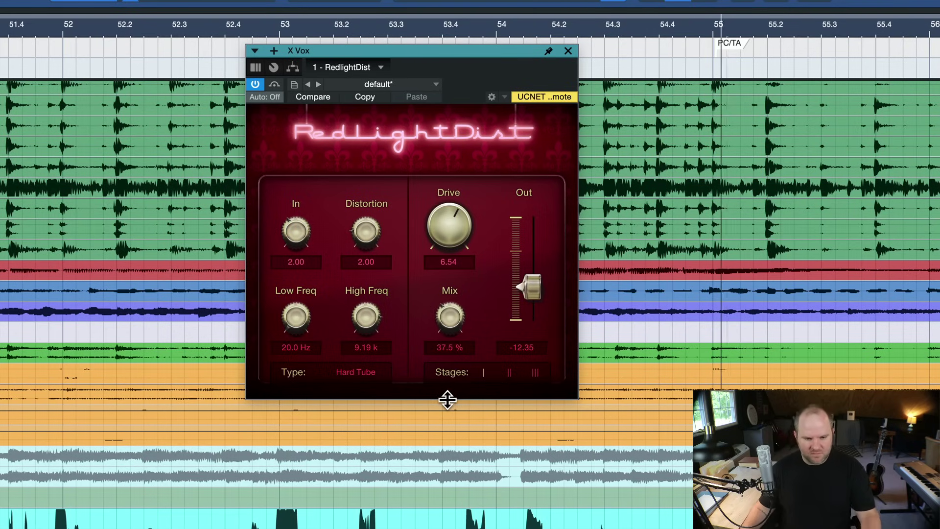
left_click_drag(454, 316, 451, 319)
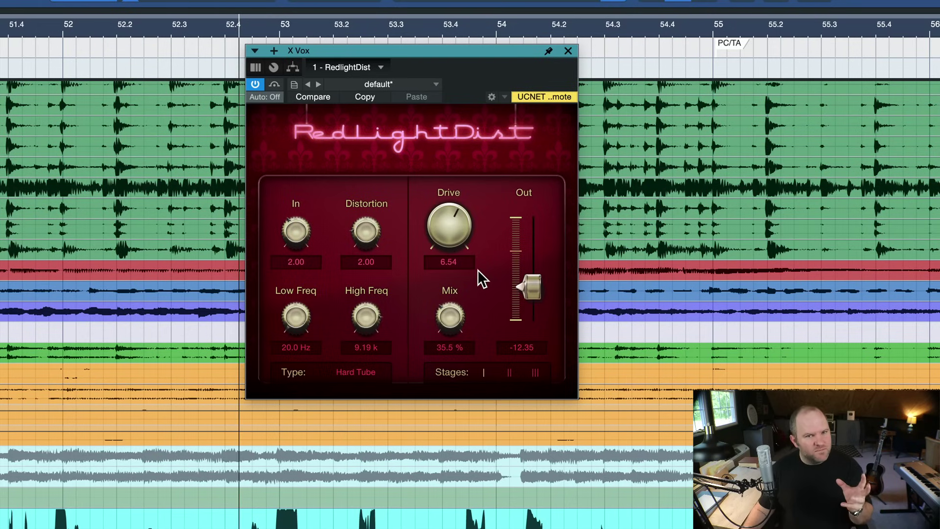
- Raise Low Freq to 75.3 Hz, and bypass and re-enable RedlightDist to compare the vocal with and without it
left_click_drag(289, 331, 267, 283)
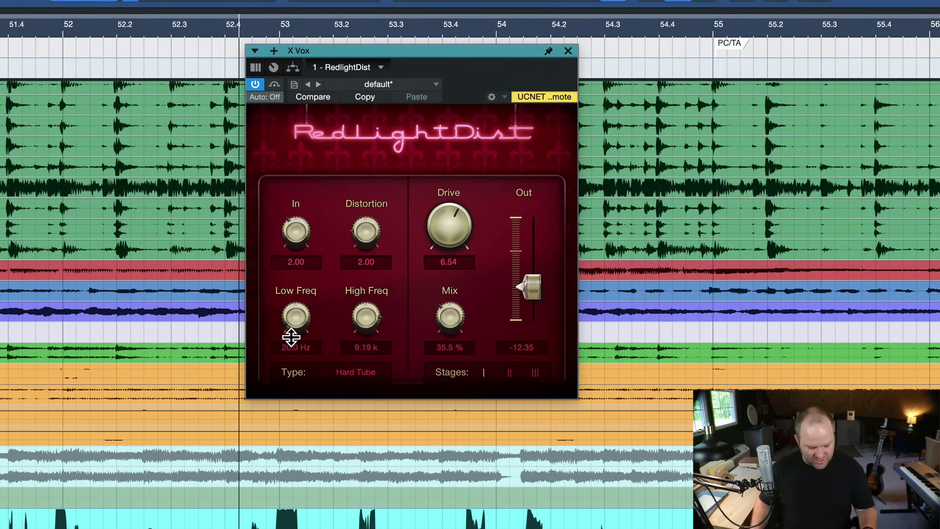
left_click_drag(300, 314, 294, 273)
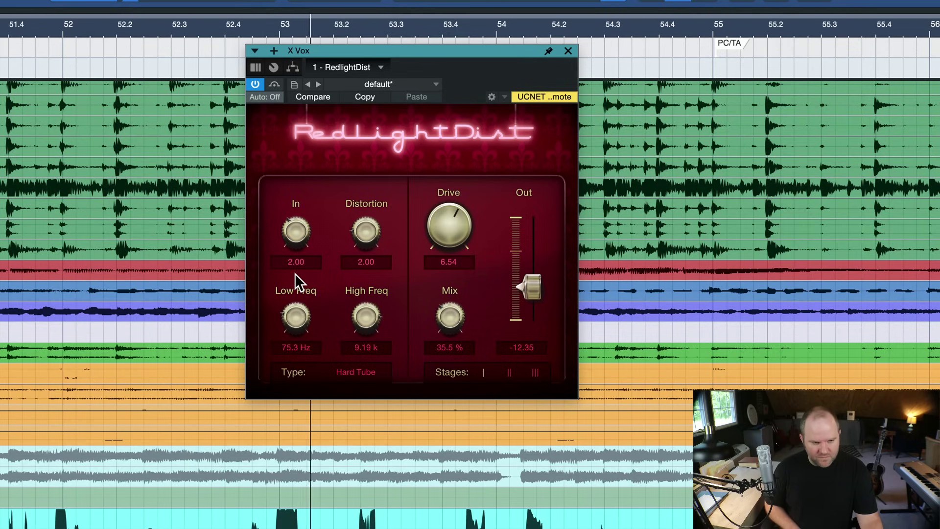
left_click(255, 84)
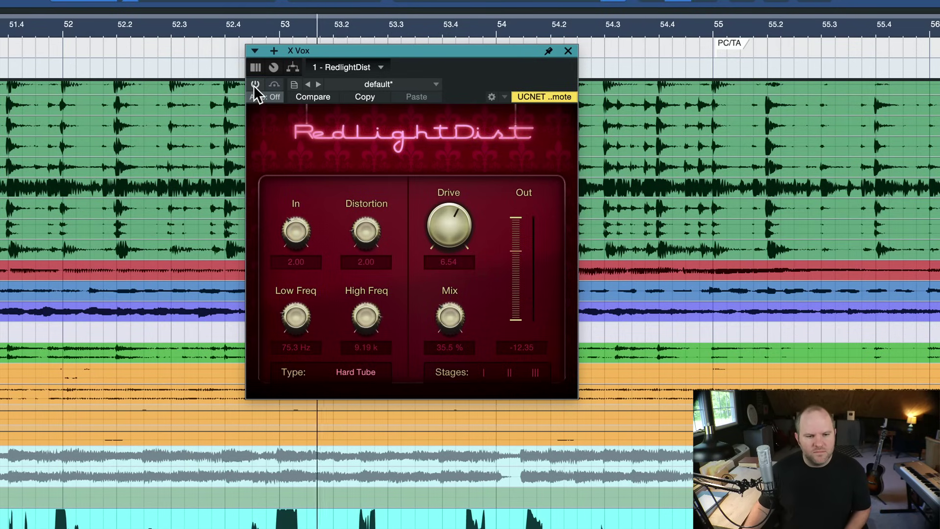
left_click(255, 85)
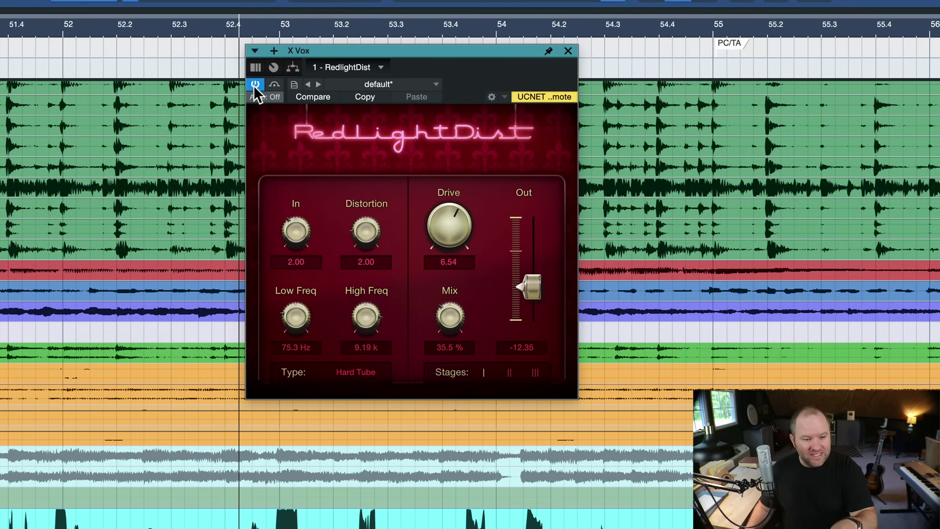
left_click(368, 372)
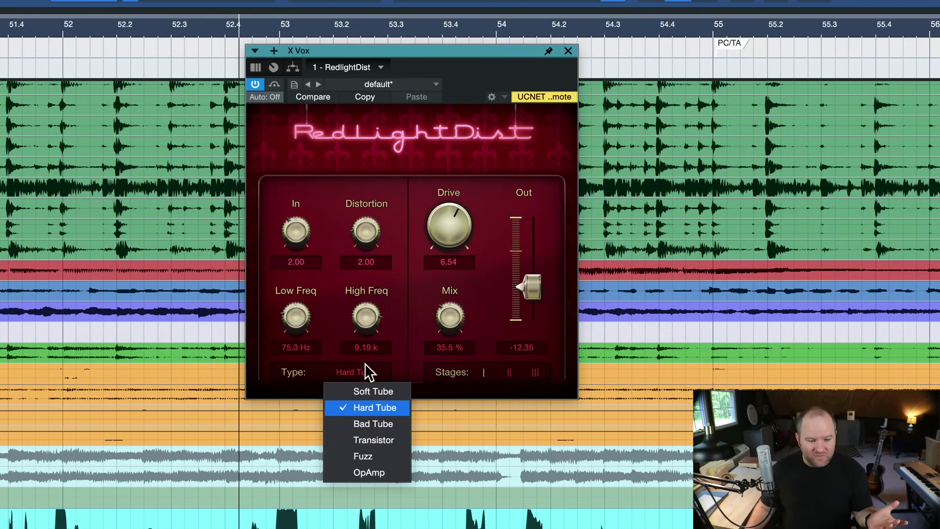
left_click(375, 348)
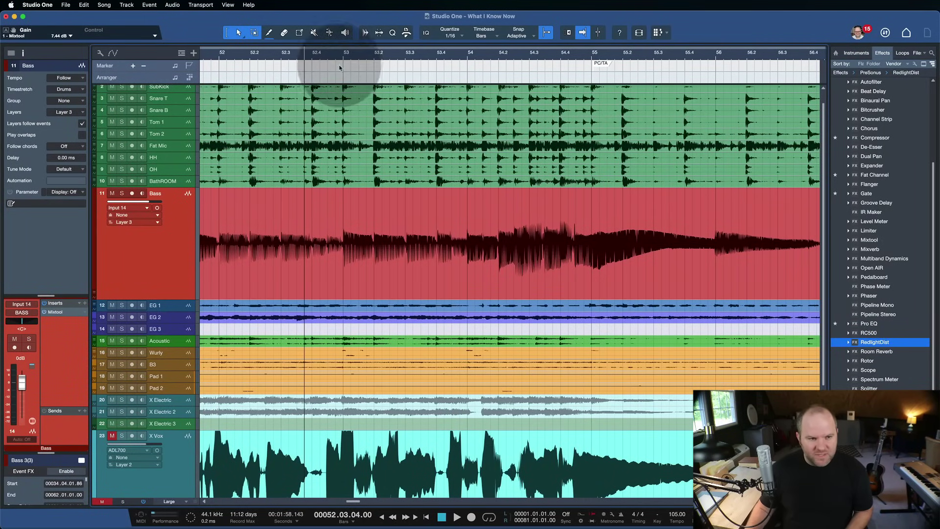
- Play the mix with the Bass track from 52.03.04 through bar 54
key("space")
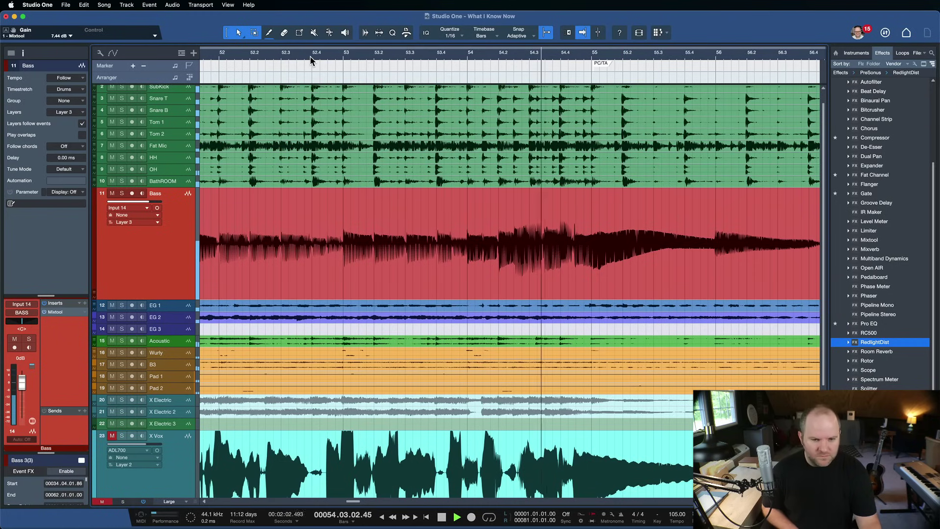
key("space")
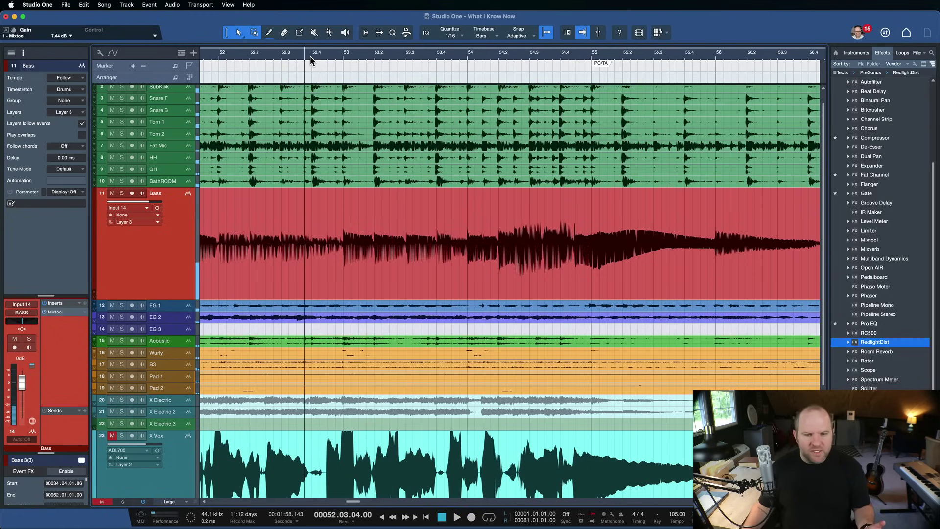
- Insert RedlightDist on the Bass track and review its distortion types, keeping Hard Tube
left_click_drag(429, 275, 451, 281)
left_click_drag(880, 349, 493, 216)
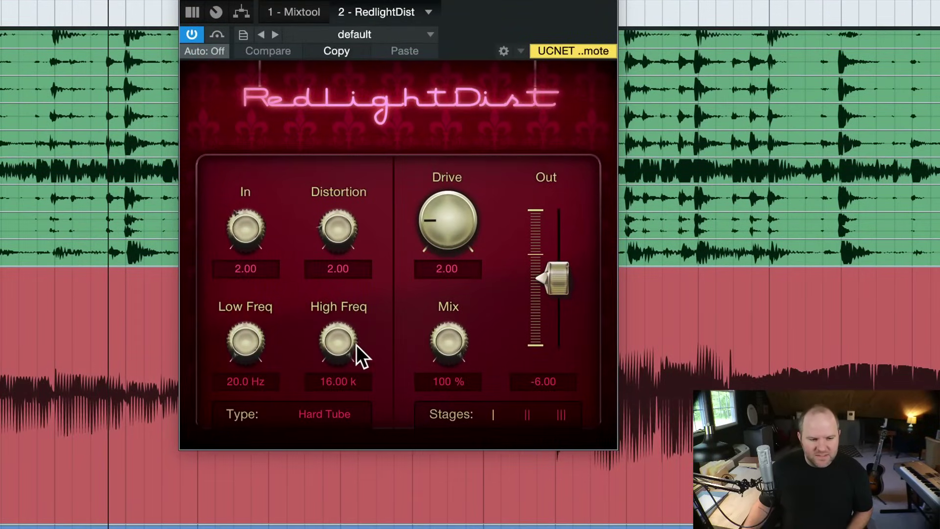
left_click(333, 413)
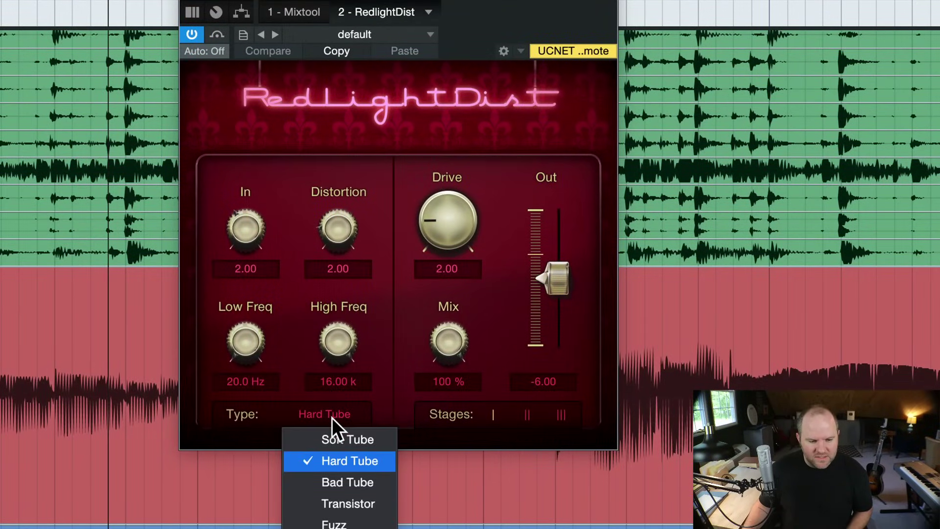
left_click(371, 378)
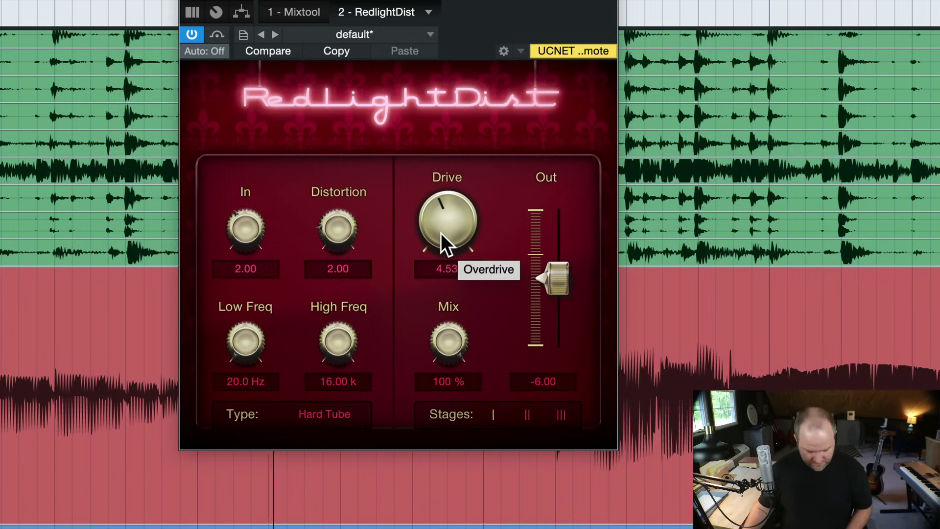
- Set the Bass track's RedlightDist Drive to 10.09, Out to -9.24 and High Freq to 7.45 k
left_click_drag(439, 232, 445, 128)
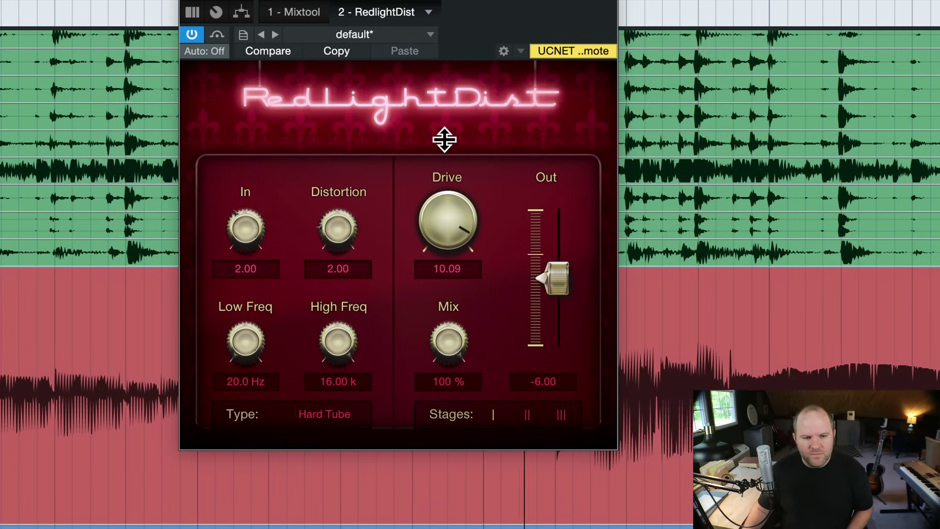
left_click_drag(553, 280, 554, 291)
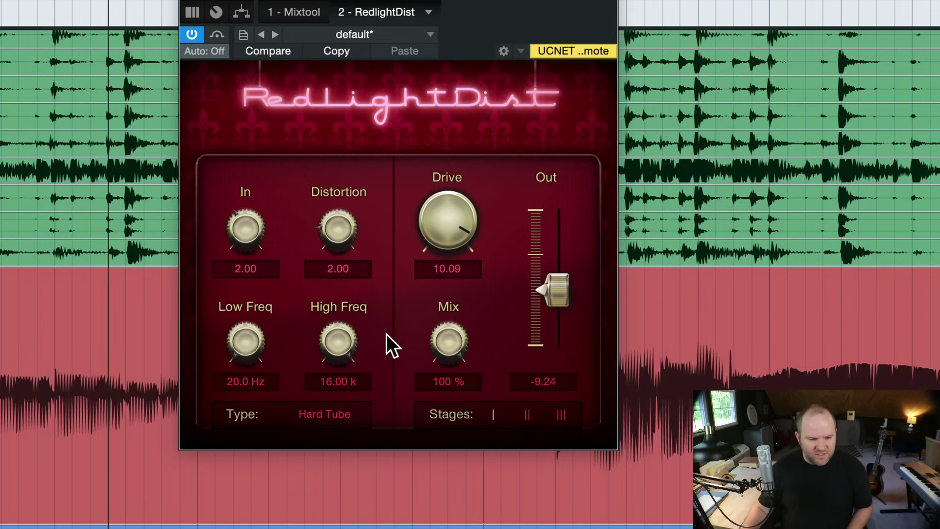
mouse_move(341, 339)
left_mouse_down()
mouse_move(331, 369)
mouse_move(334, 342)
mouse_move(343, 343)
left_mouse_up()
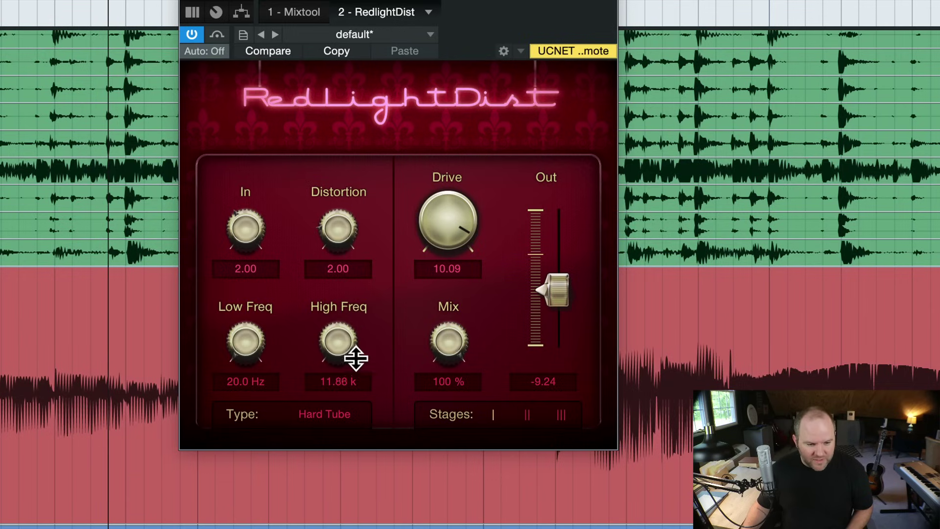
left_click_drag(346, 335, 342, 360)
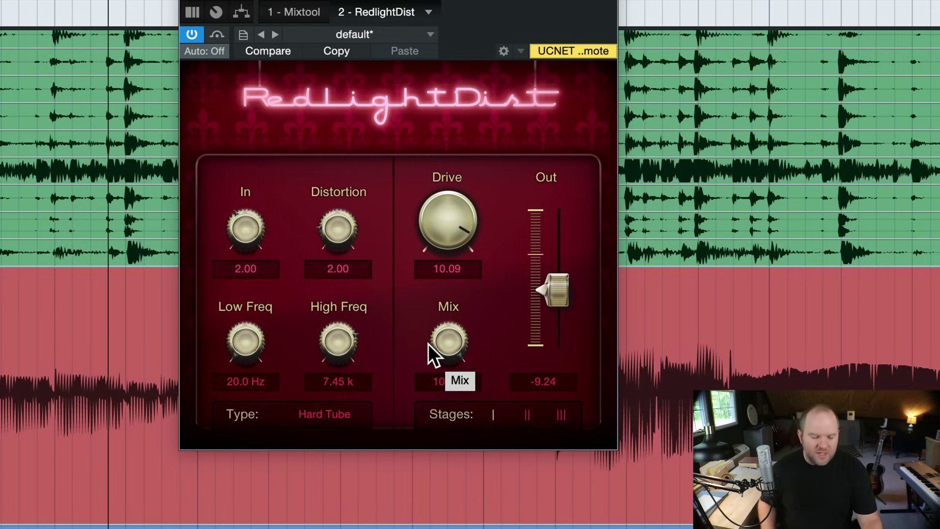
- Lower Mix to 31.0 %, fine-tune it while auditioning the Bass, and close the RedlightDist window
left_click_drag(444, 344, 444, 422)
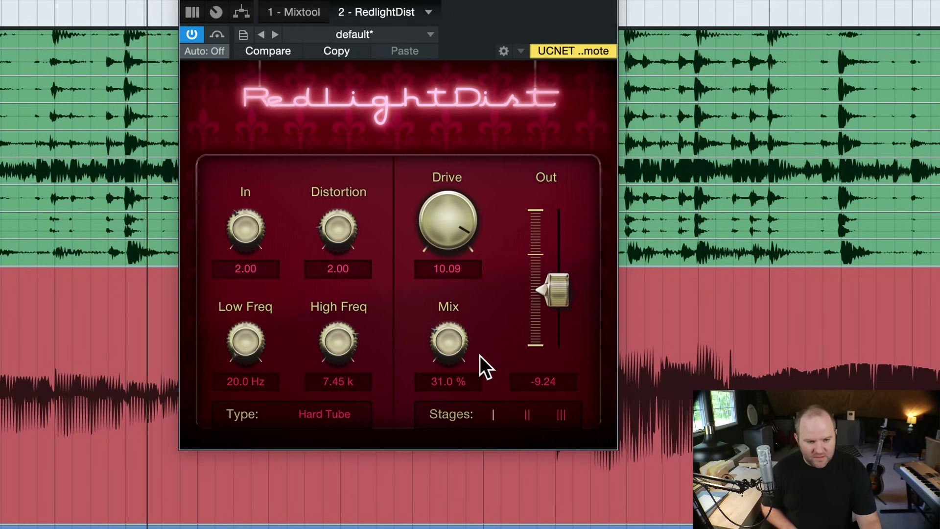
mouse_move(461, 344)
left_mouse_down()
mouse_move(456, 320)
mouse_move(452, 331)
left_mouse_up()
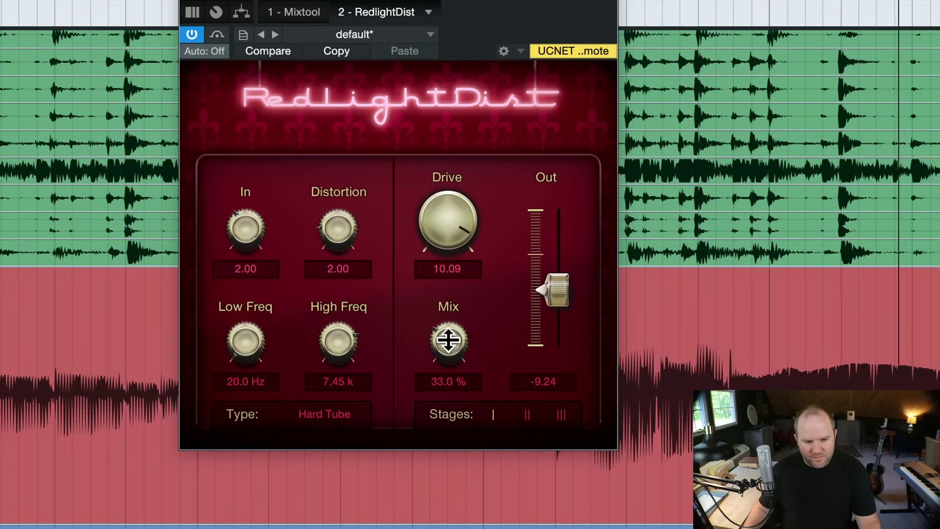
left_click_drag(448, 338, 449, 343)
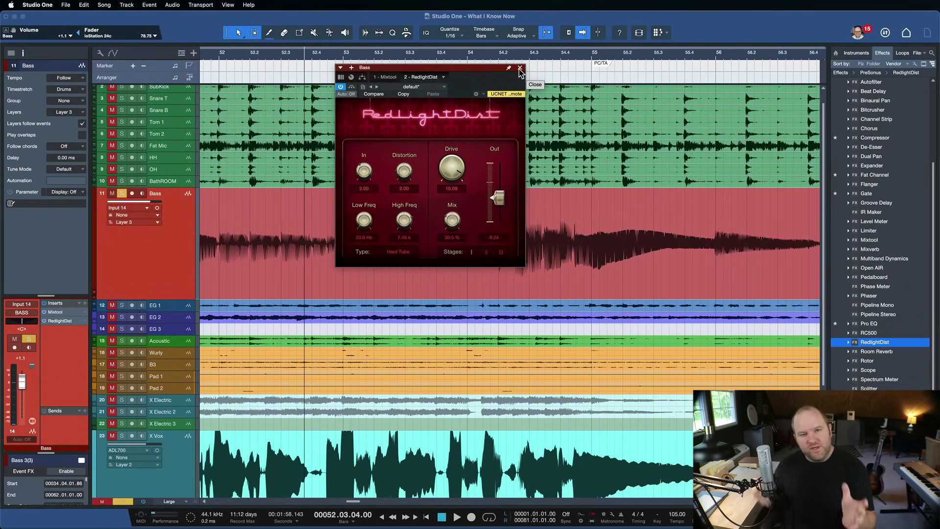
left_click(520, 72)
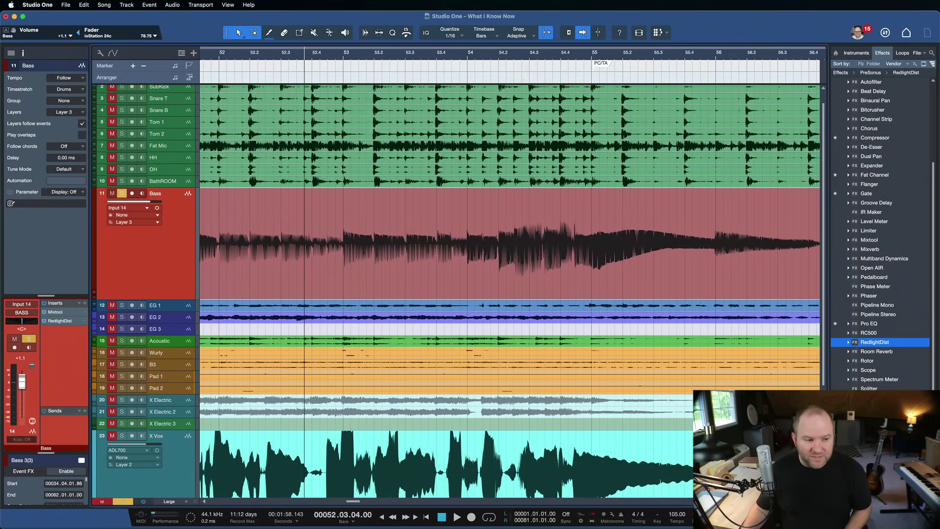
- Unsolo the Bass track and play the full mix from 52.04.04 with the bass distortion active
key("s")
left_click_drag(290, 55, 337, 57)
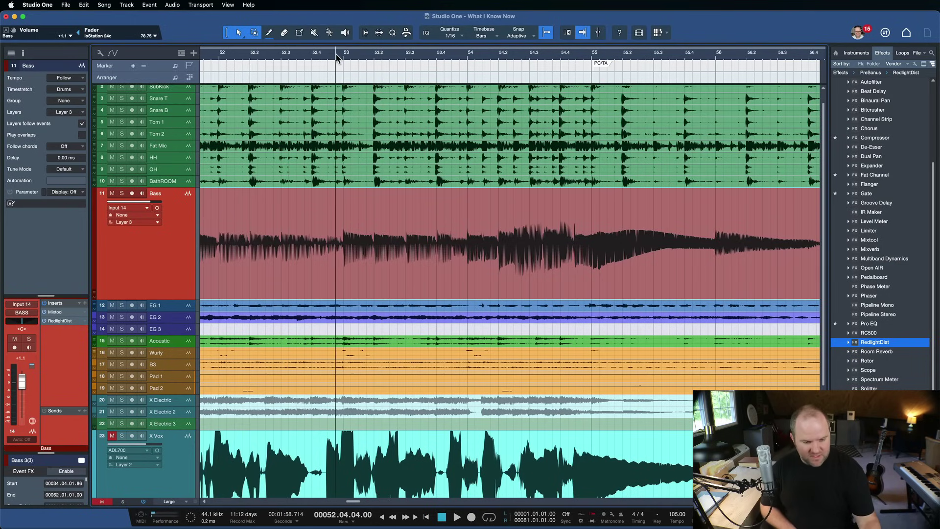
key("space")
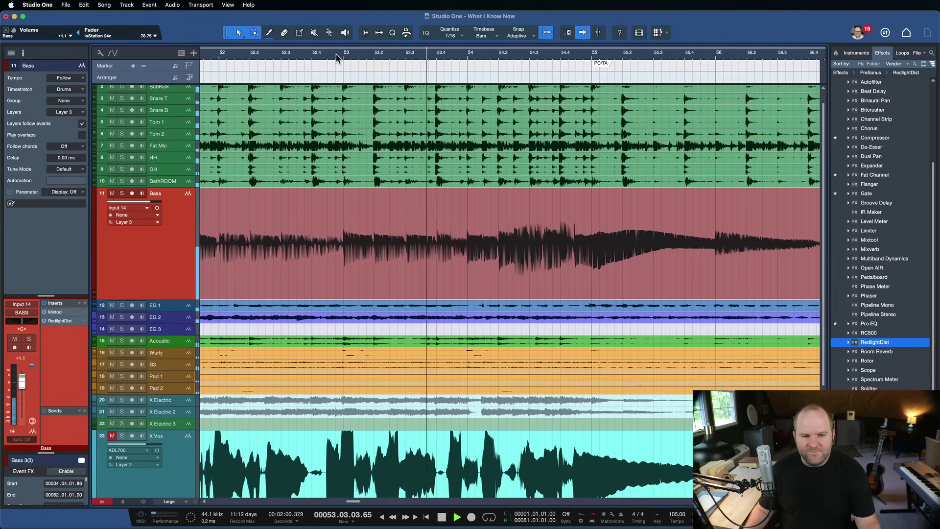
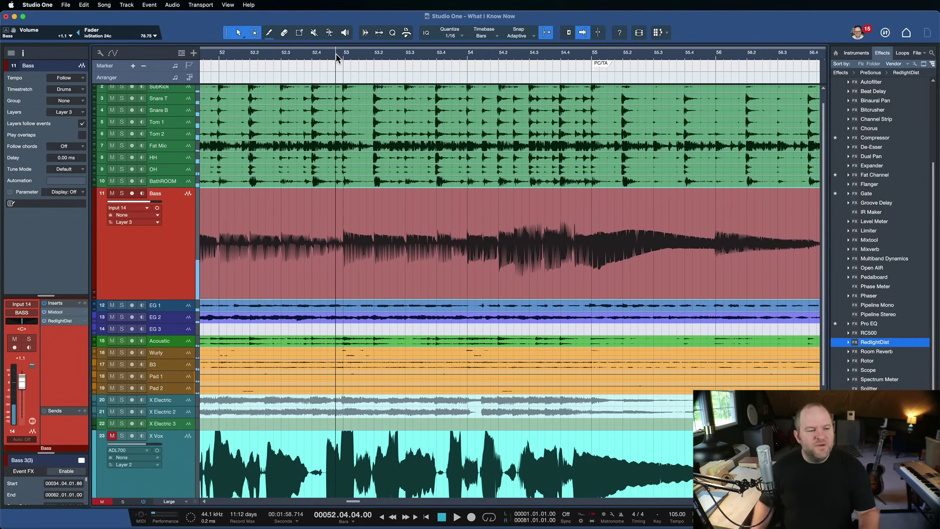
left_click(336, 57)
left_click(493, 260)
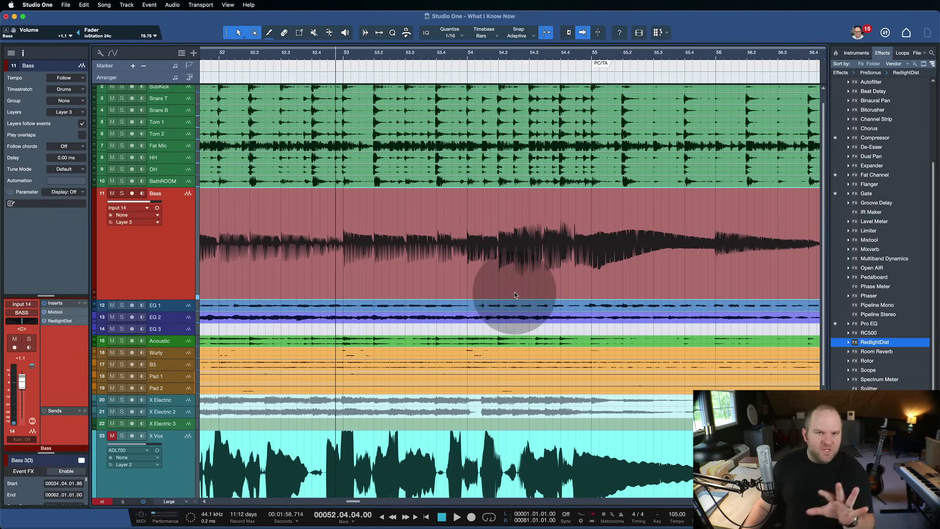
- Solo the Bass track and play its distorted sound from 54.01.02
left_click(474, 54)
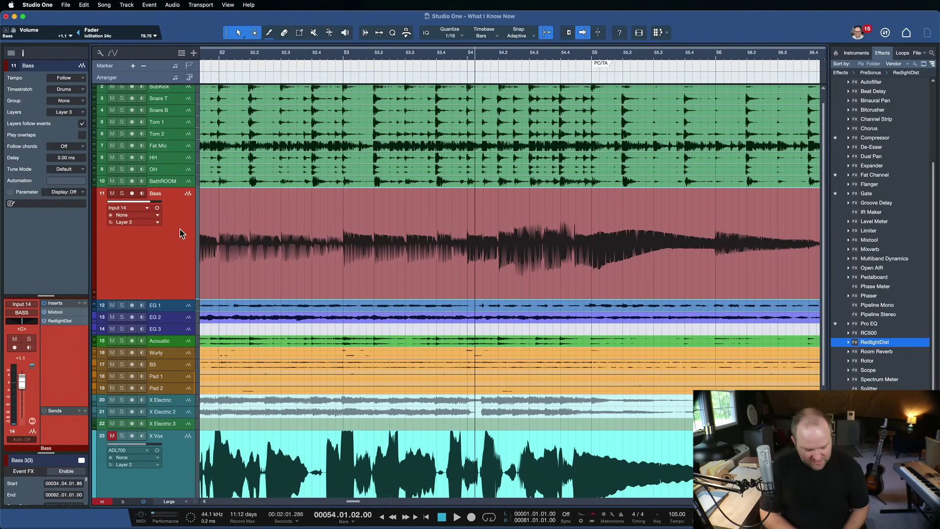
key("s")
key("space")
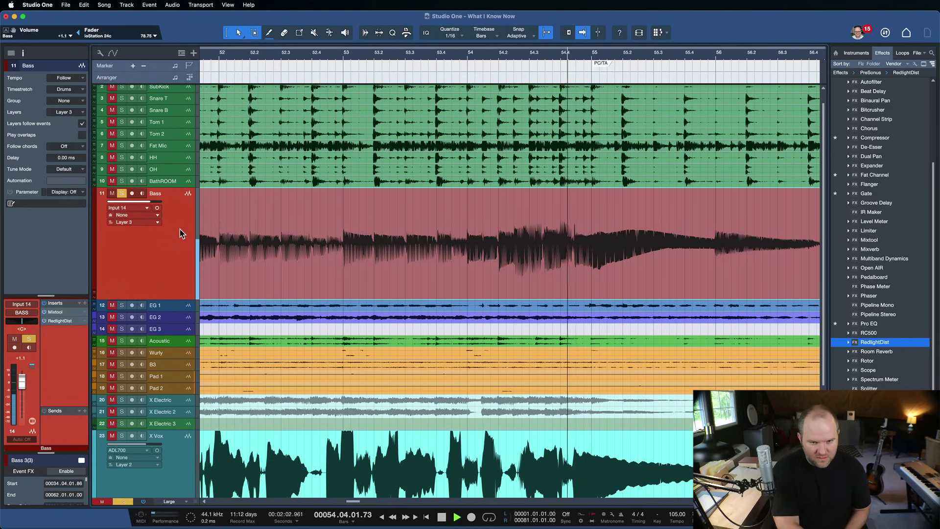
key("space")
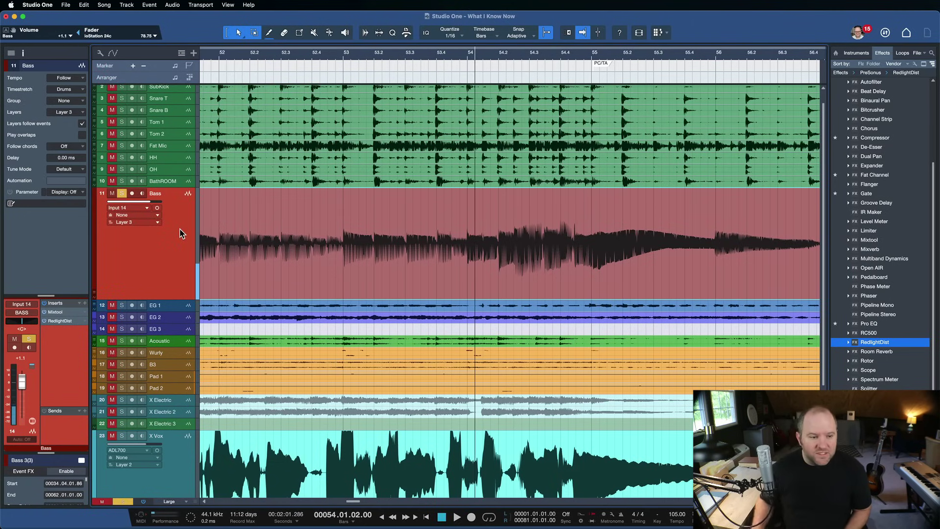
- Bypass RedlightDist on the Bass track and play the soloed bass from the start of bar 54
left_click(44, 321)
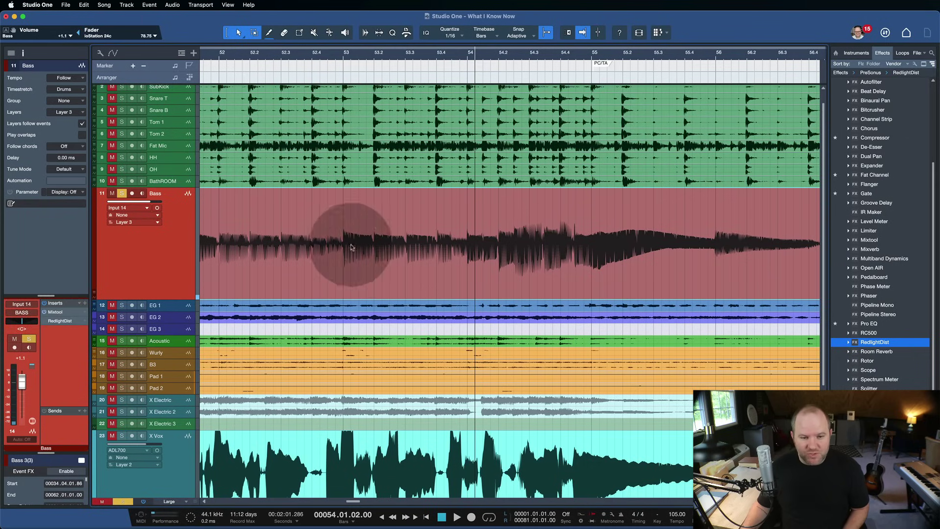
left_click(460, 53)
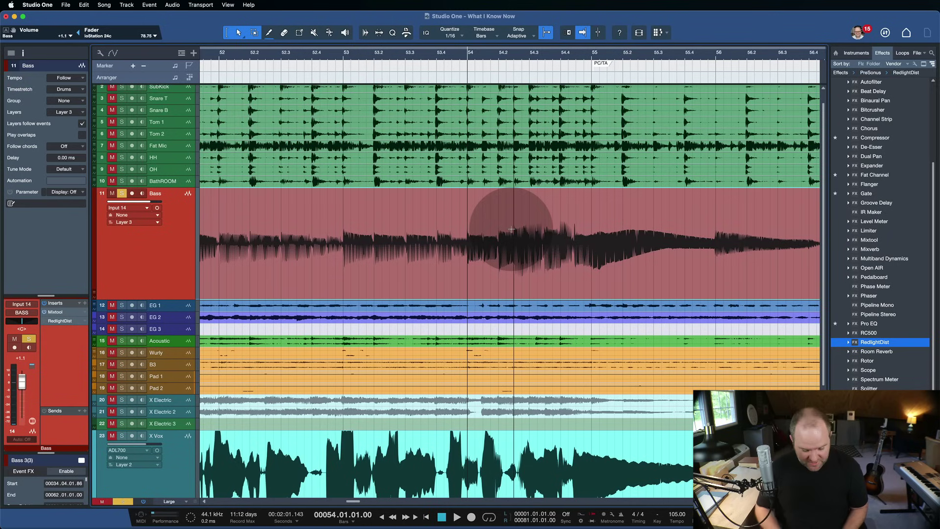
key("space")
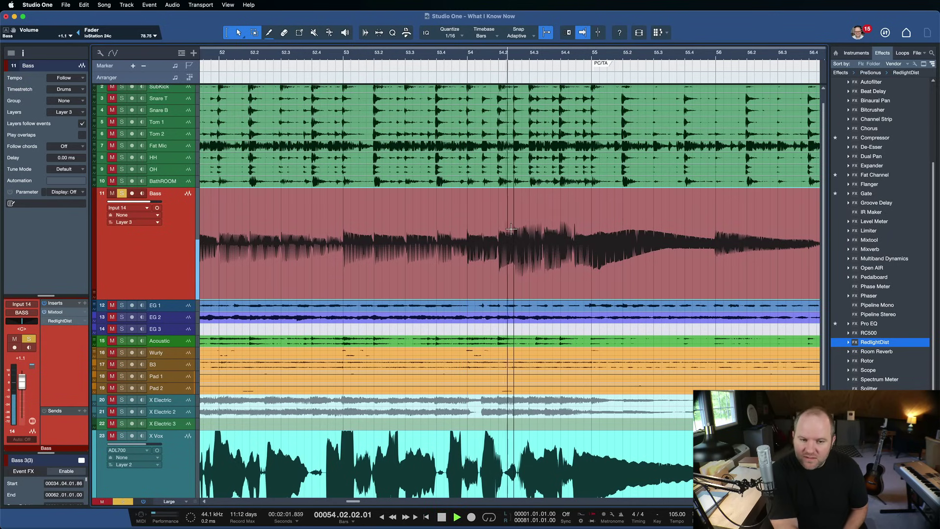
key("space")
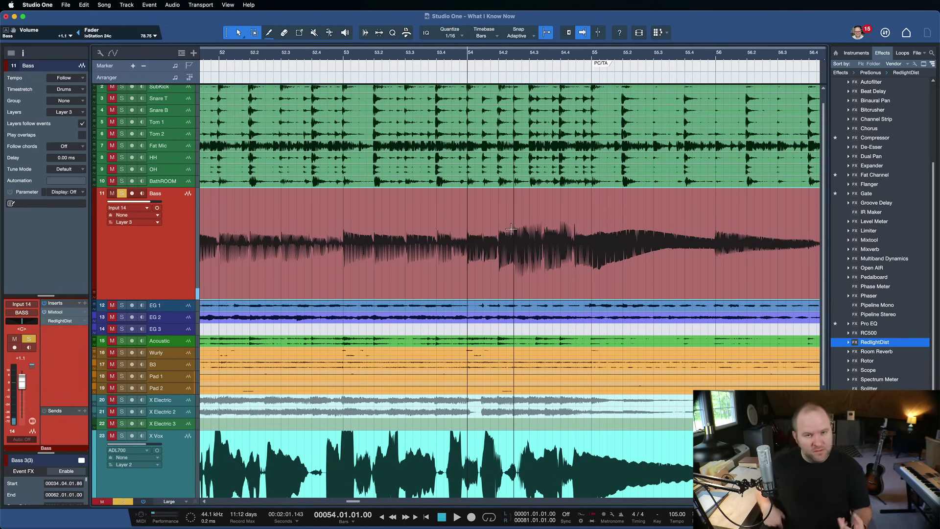
- Unsolo the Bass track and play the full mix from 52.04.04 with RedlightDist bypassed
left_click(466, 171)
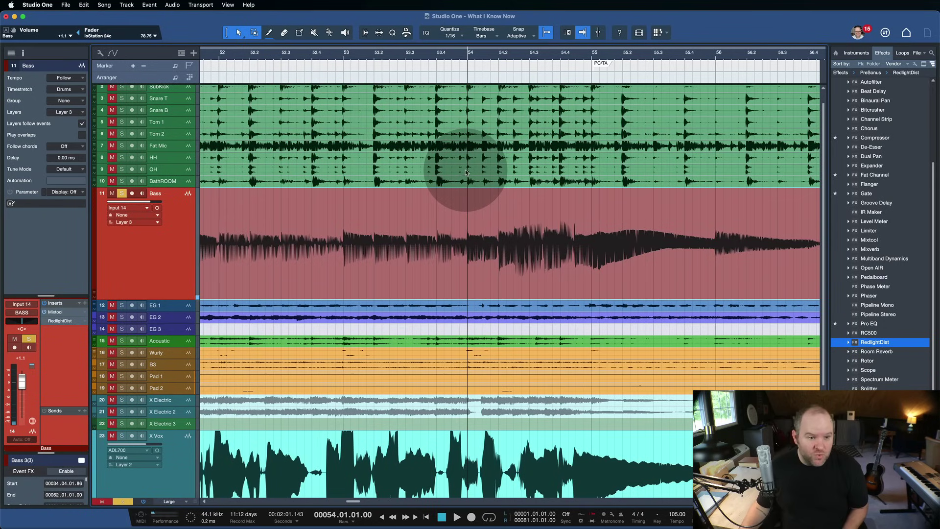
left_click(121, 193)
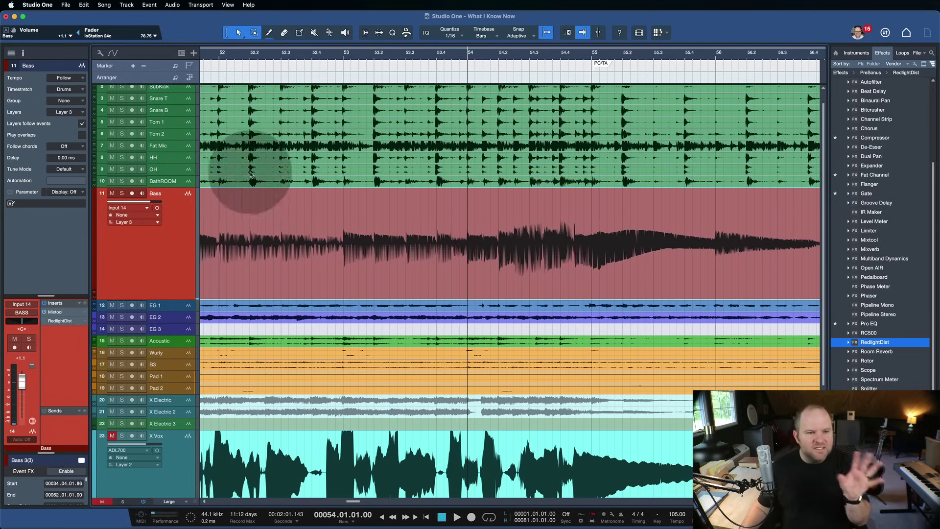
left_click_drag(342, 59, 336, 59)
key("space")
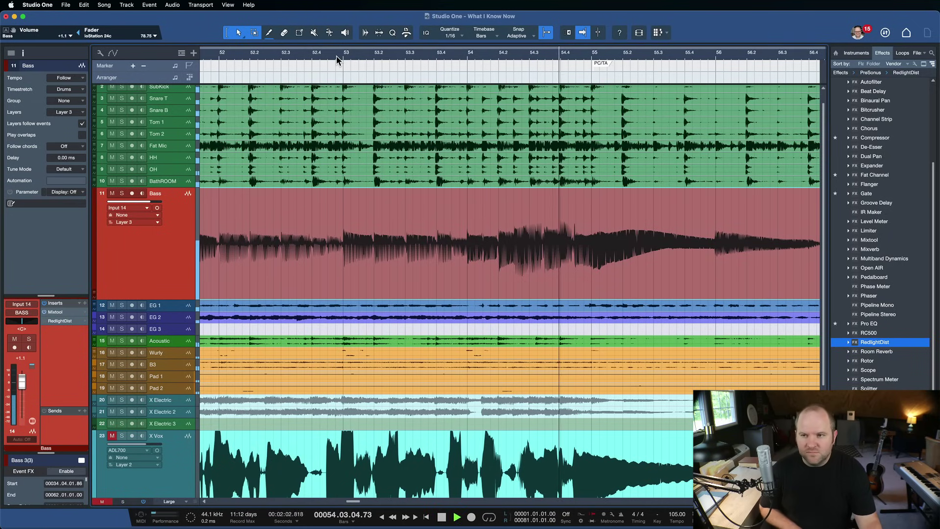
key("space")
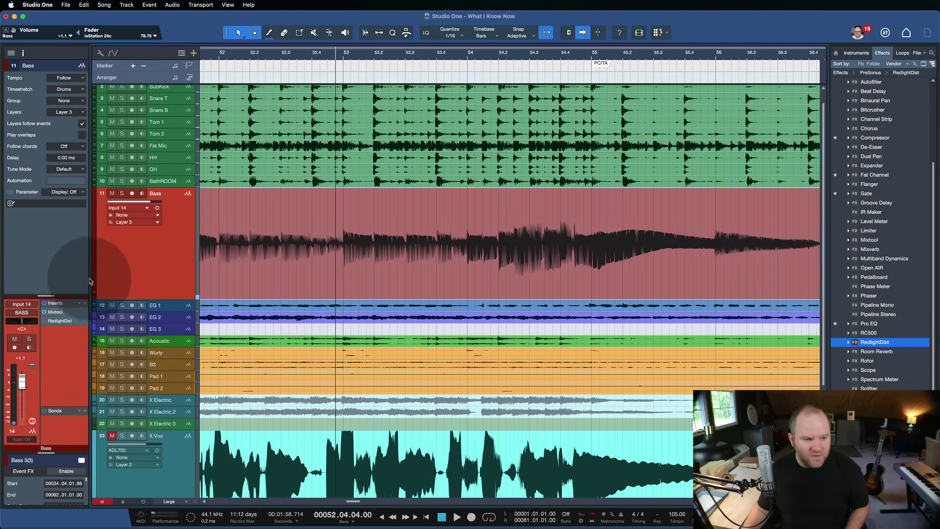
- Re-enable RedlightDist on the Bass track and play the full mix past bar 55 for comparison
left_click(285, 208)
key("space")
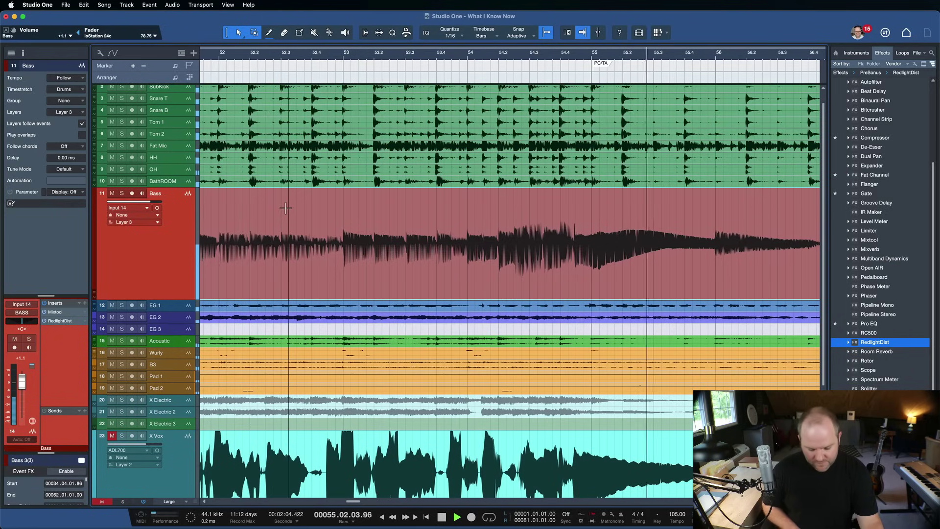
key("space")
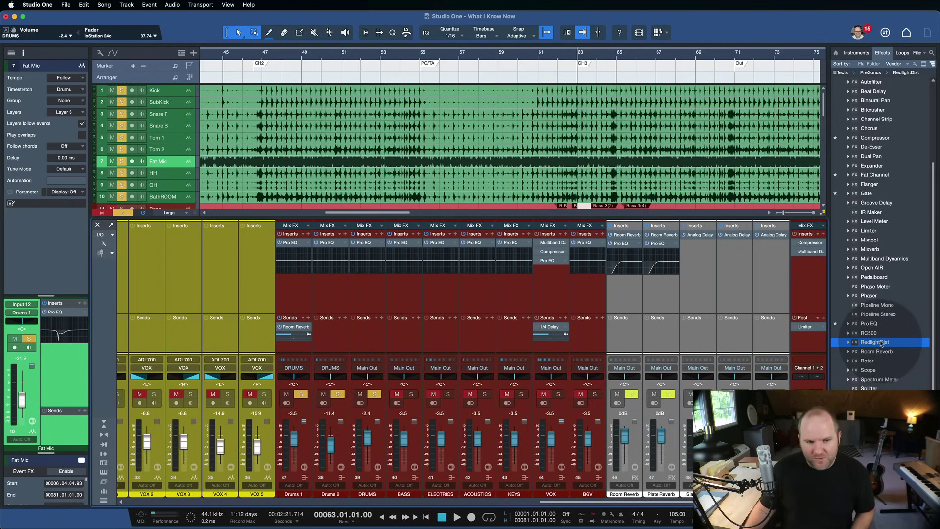
- Insert RedlightDist on the DRUMS bus and audition the soloed drums from bar 63
left_click_drag(881, 344, 364, 301)
key("space")
key("space")
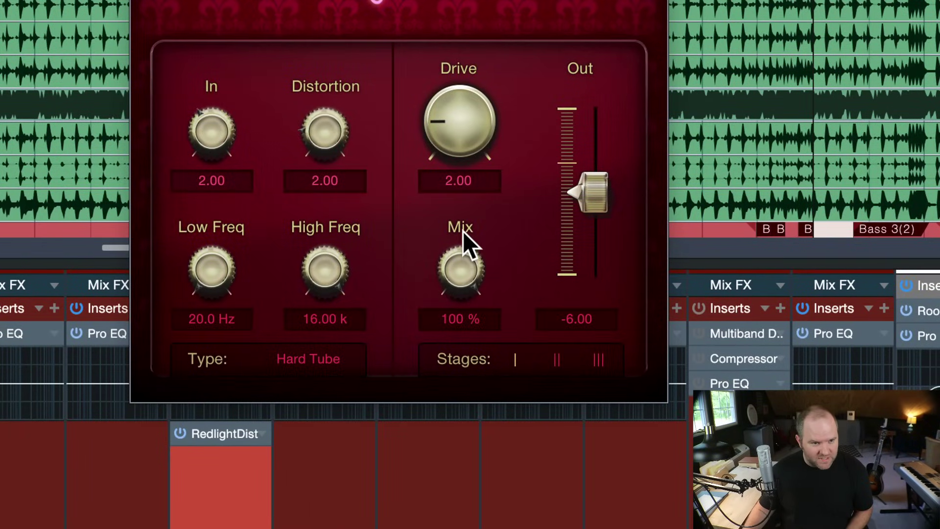
- Set the DRUMS bus distortion type to Soft Tube and Drive to 2.88
left_click(311, 358)
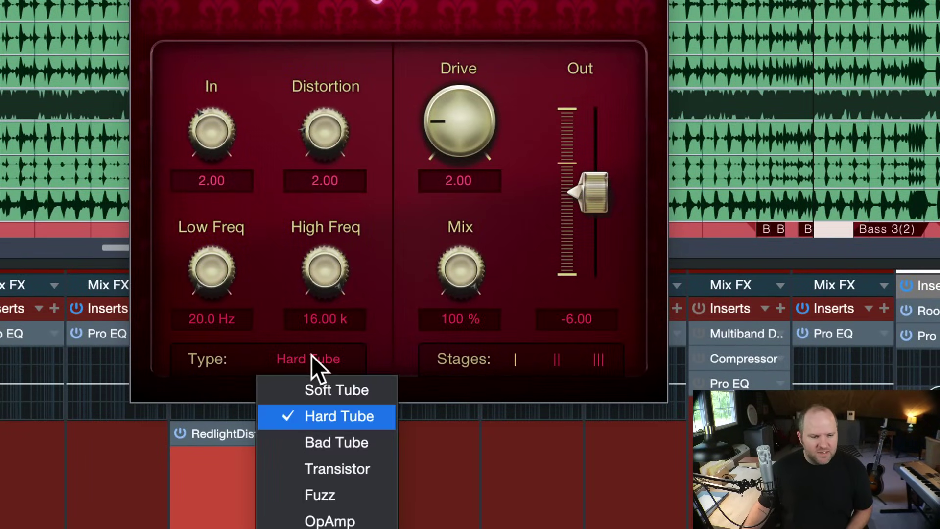
left_click(321, 392)
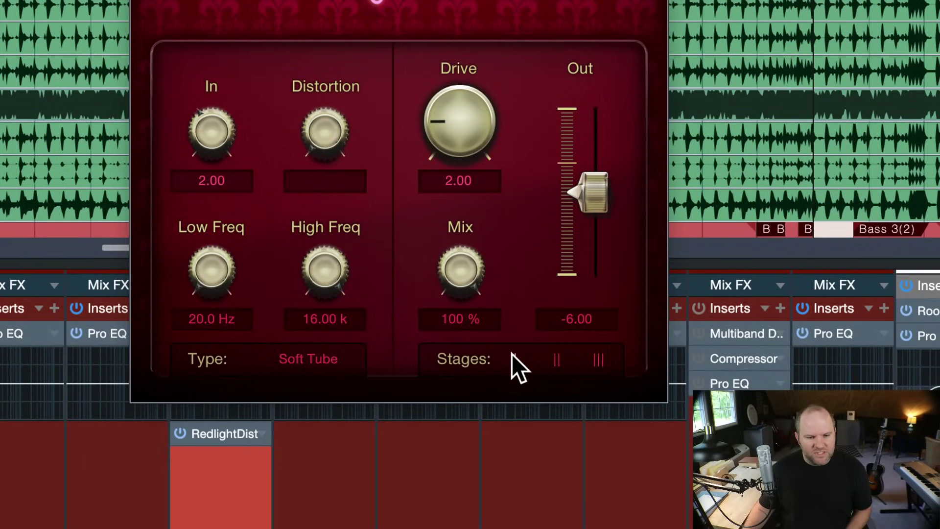
left_click_drag(450, 139, 450, 115)
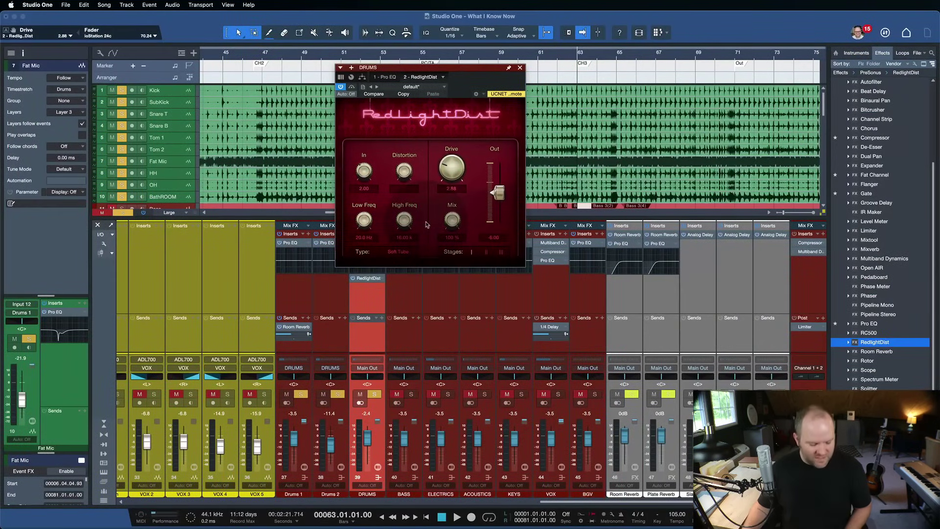
- Play the drums from bar 63 while raising Drive to 4.64 and lowering Out to -10.79
key("space")
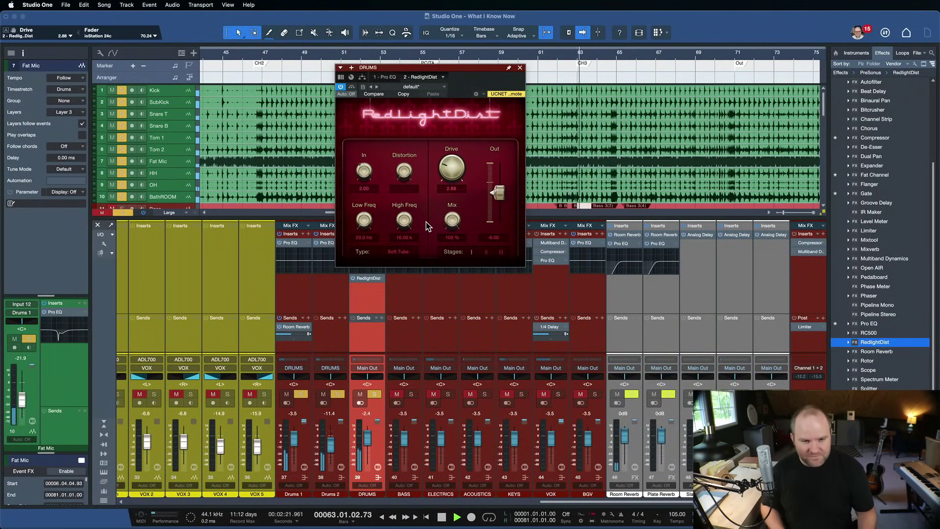
left_click_drag(451, 169, 453, 156)
left_click_drag(501, 186, 500, 198)
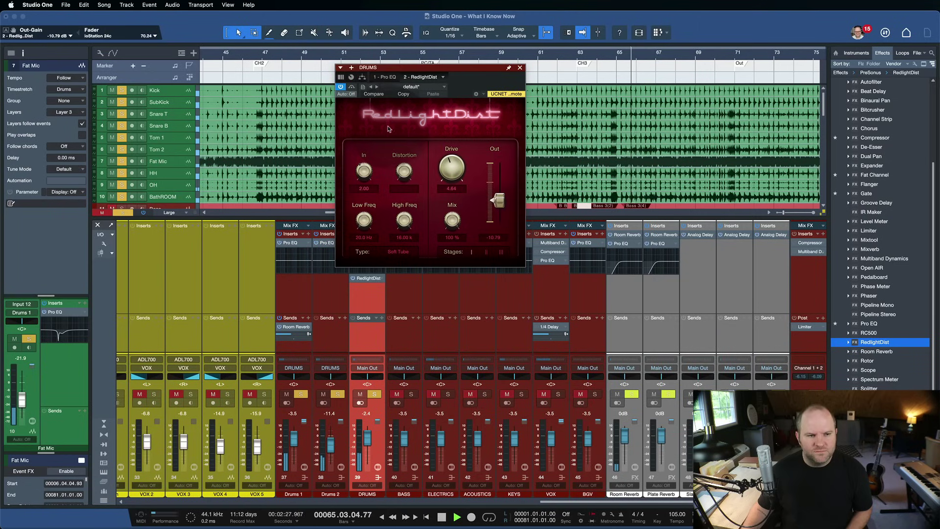
key("space")
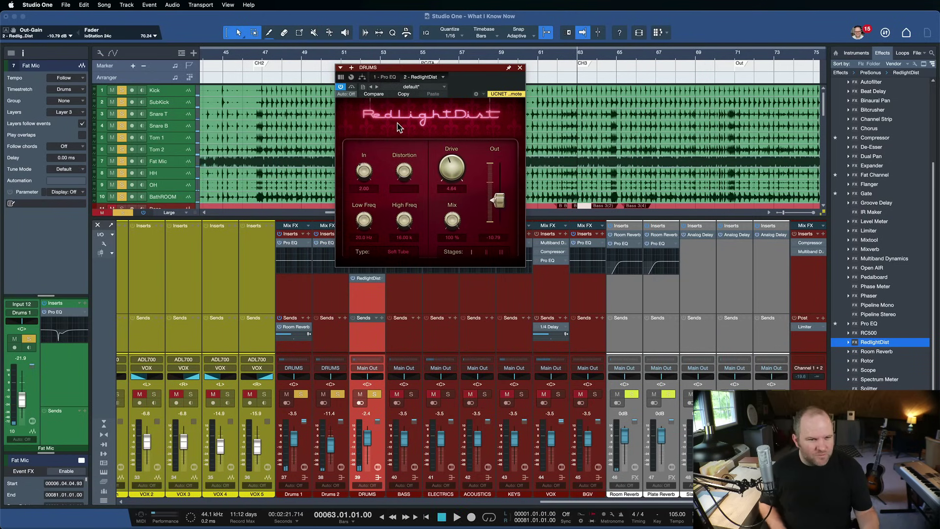
- Play the soloed drums from bar 63 with RedlightDist bypassed and active for comparison, trimming Out to -11.00 dB
left_click(345, 95)
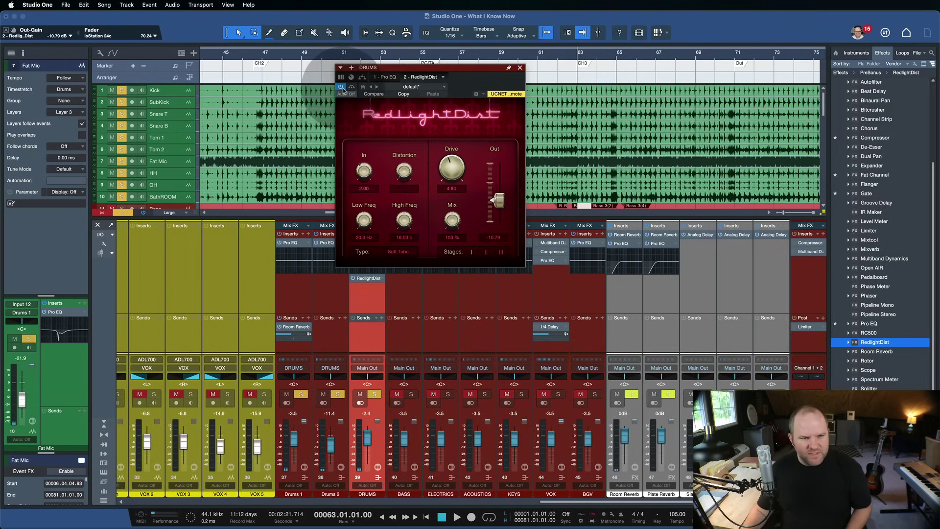
key("space")
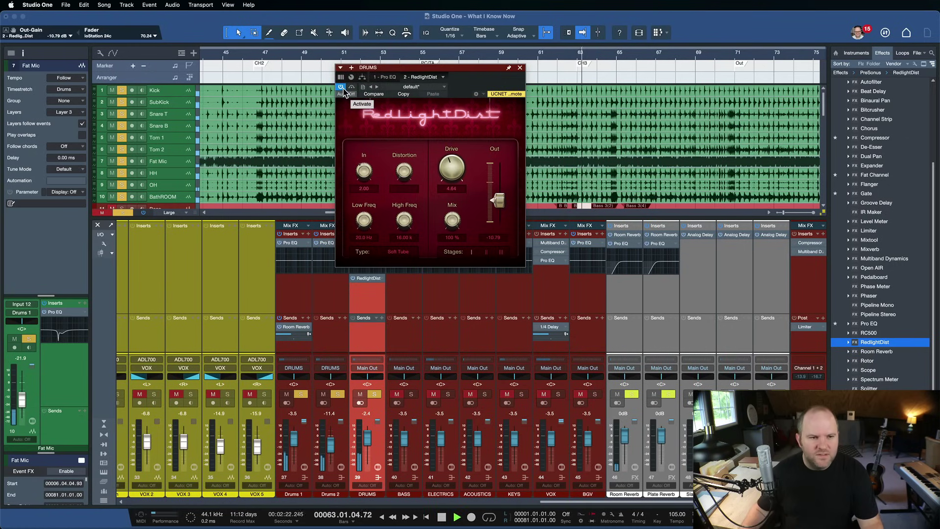
left_click(341, 88)
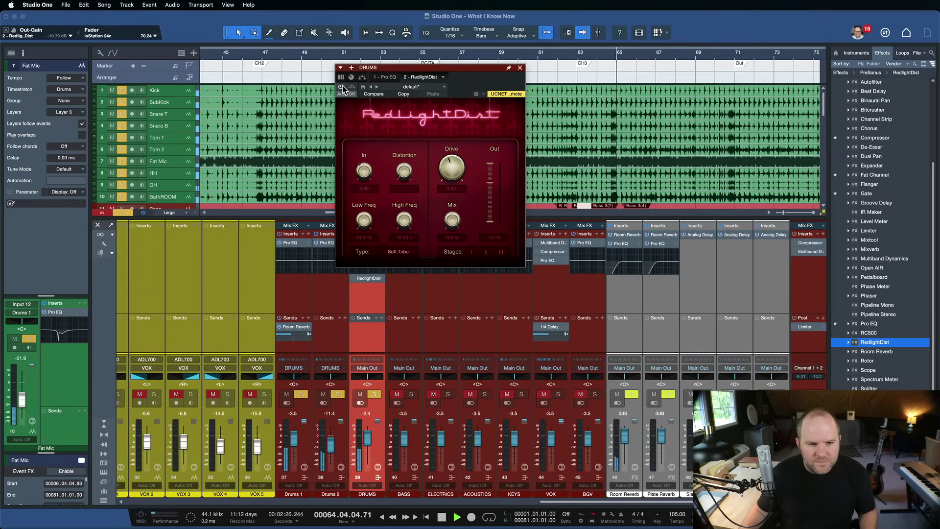
left_click(342, 88)
left_click_drag(497, 198, 500, 199)
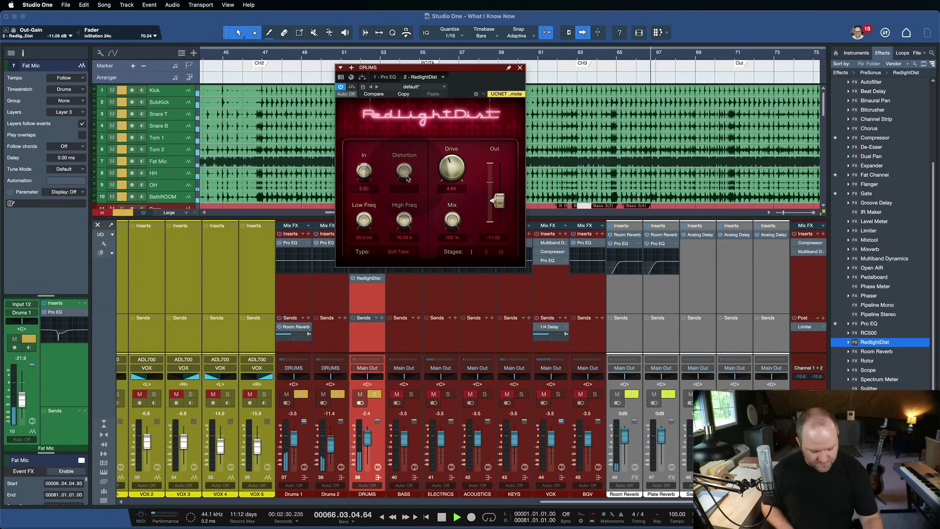
key("space")
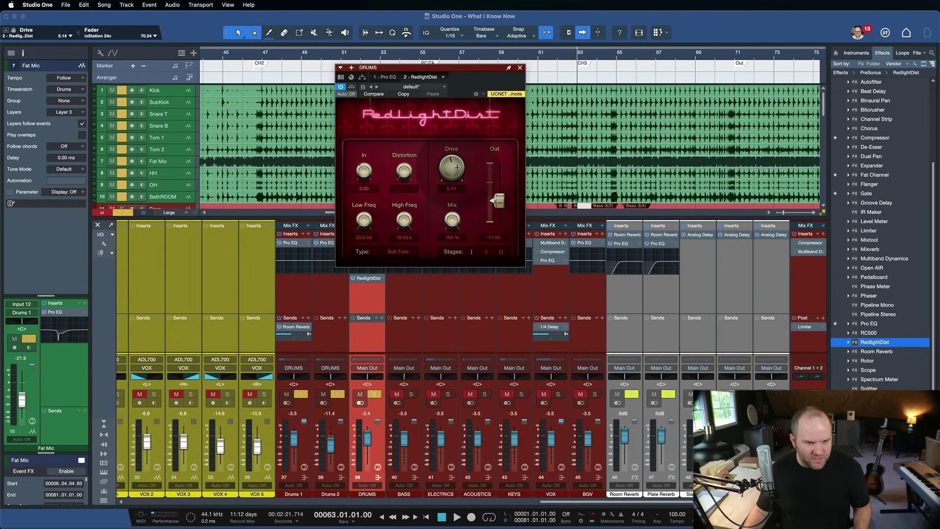
- Play the drums from bar 63 while raising the DRUMS bus Drive to about 10.2 and lowering Out to -13.90 dB
key("space")
left_click_drag(456, 175, 458, 141)
left_click_drag(498, 201, 497, 206)
left_click_drag(457, 166, 454, 171)
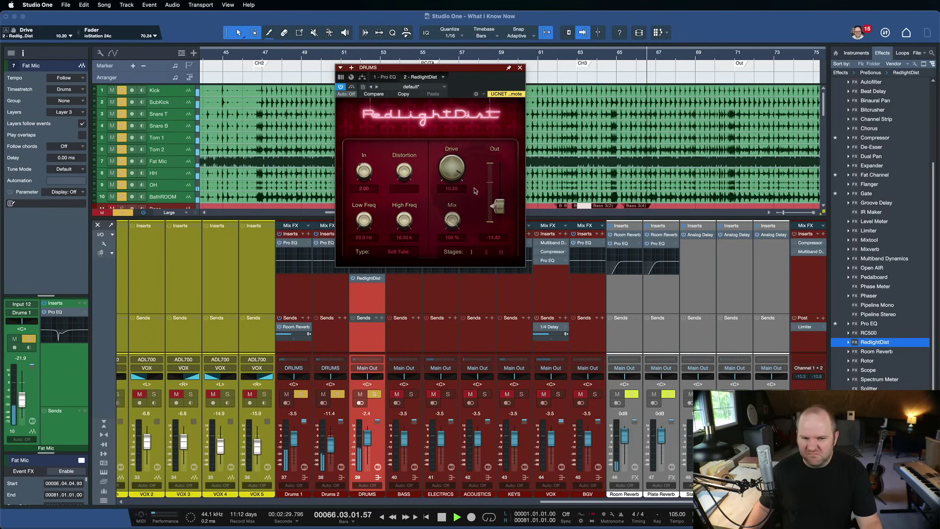
left_click_drag(499, 207, 500, 210)
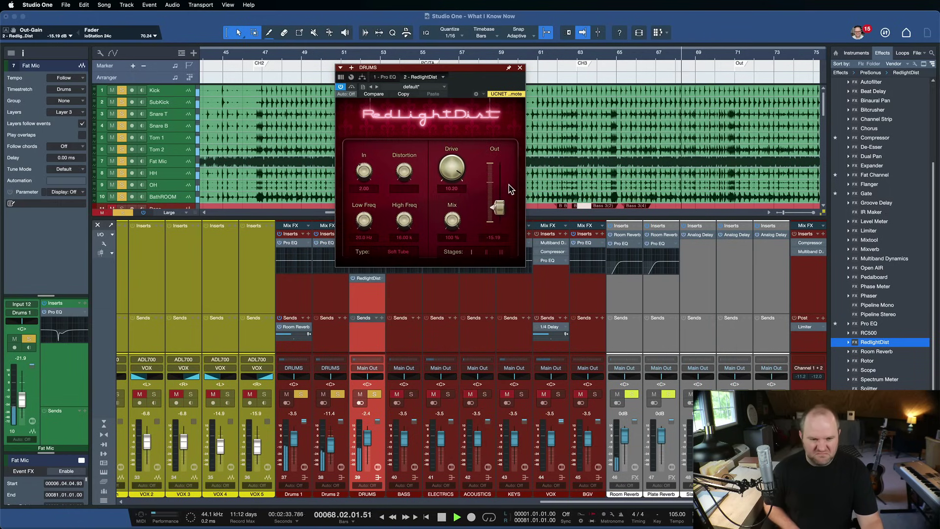
key("space")
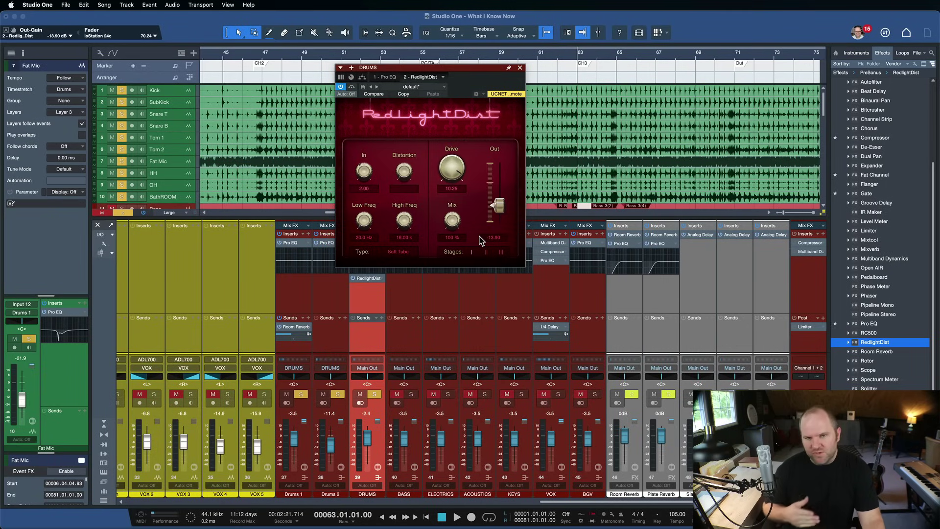
- Audition the distorted drums soloed from bar 63, and clear the drum solos to play the section in the full mix
key("space")
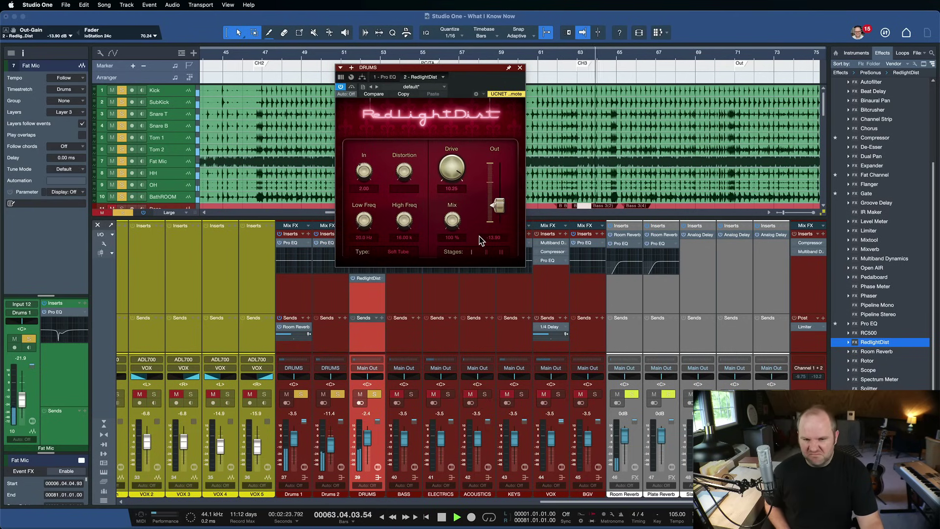
key("space")
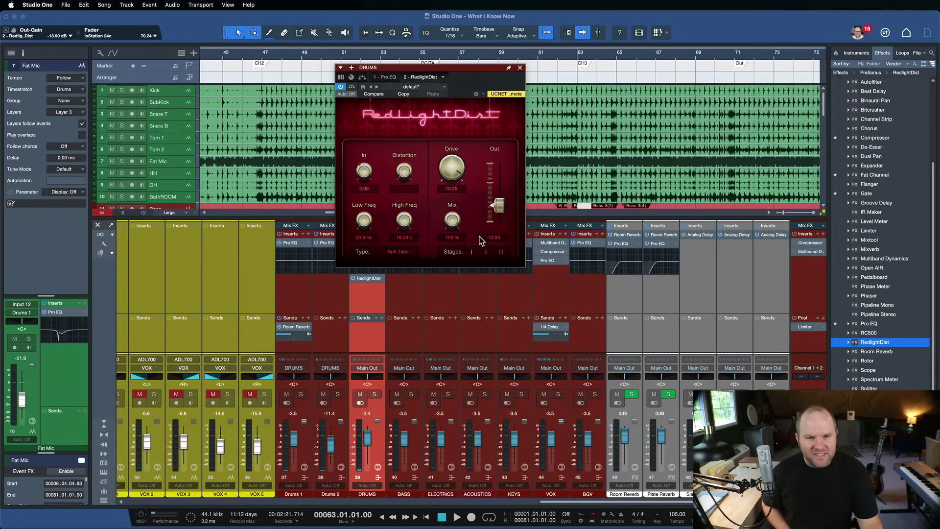
key("space")
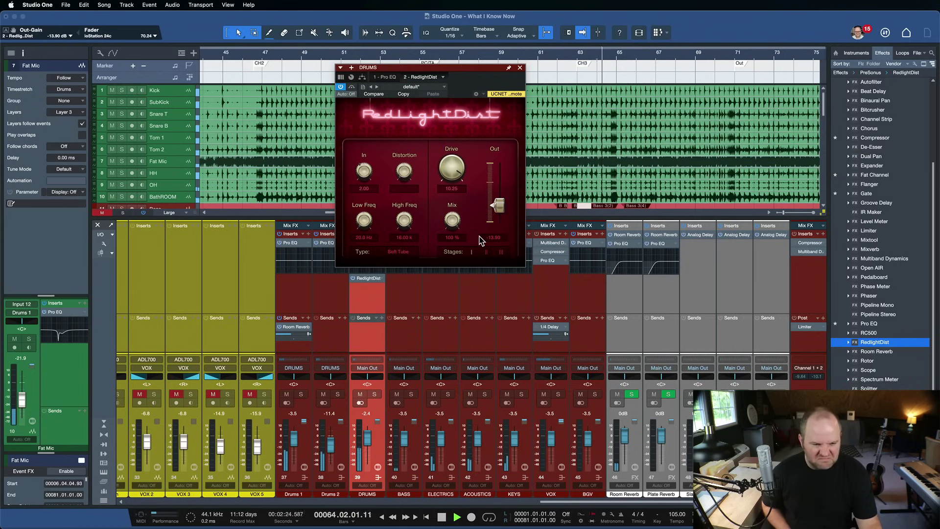
key("space")
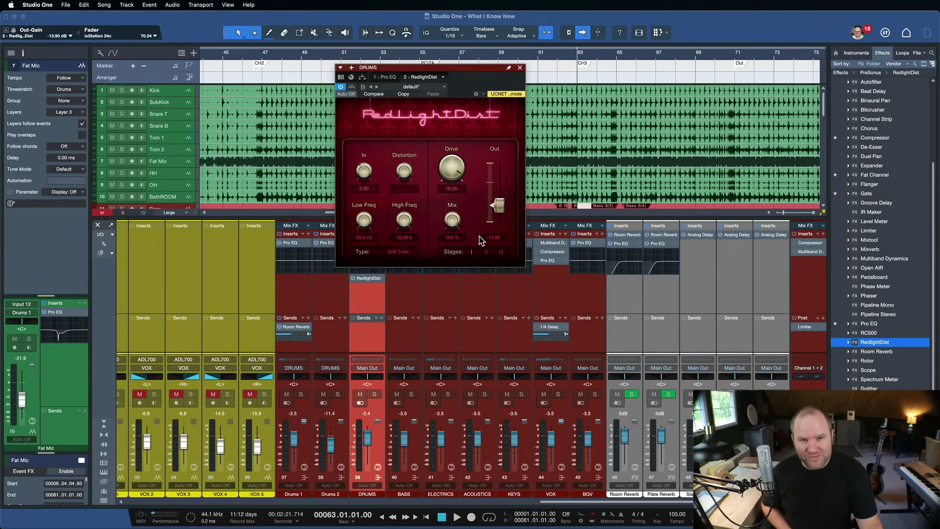
- Set the DRUMS bus RedlightDist Mix to about 36.5% and audition it in the full mix from bar 63
key("space")
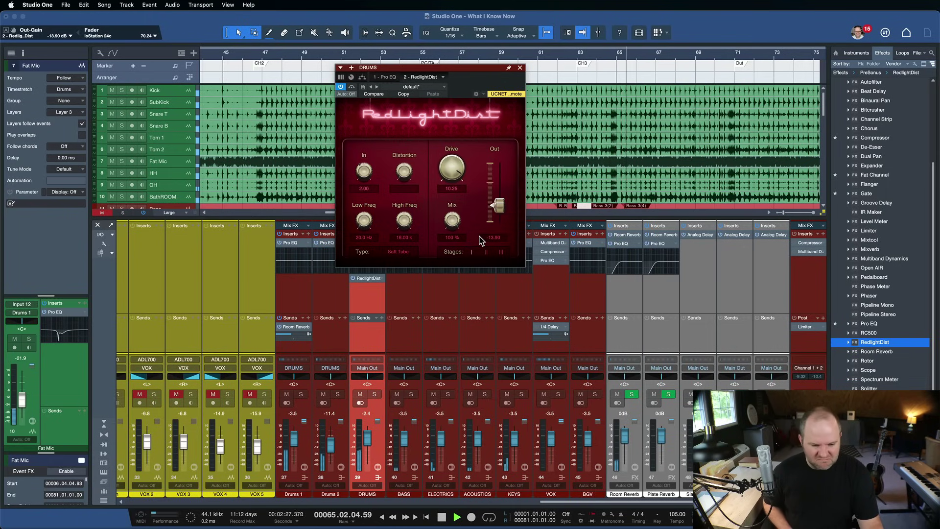
key("space")
left_click_drag(455, 219, 449, 269)
key("space")
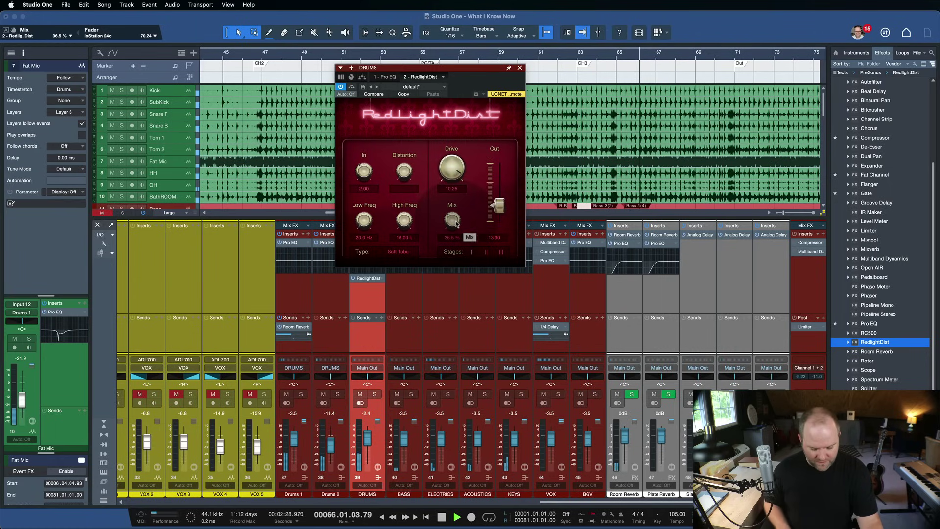
key("space")
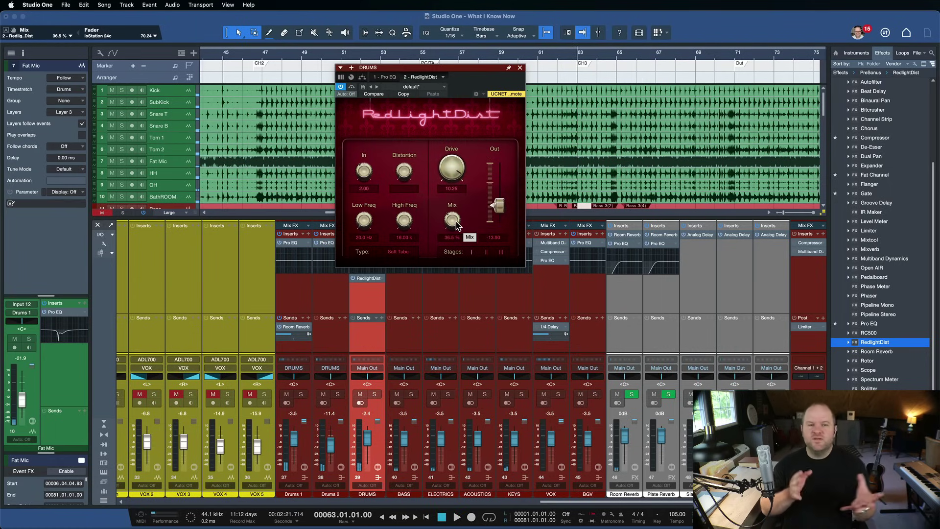